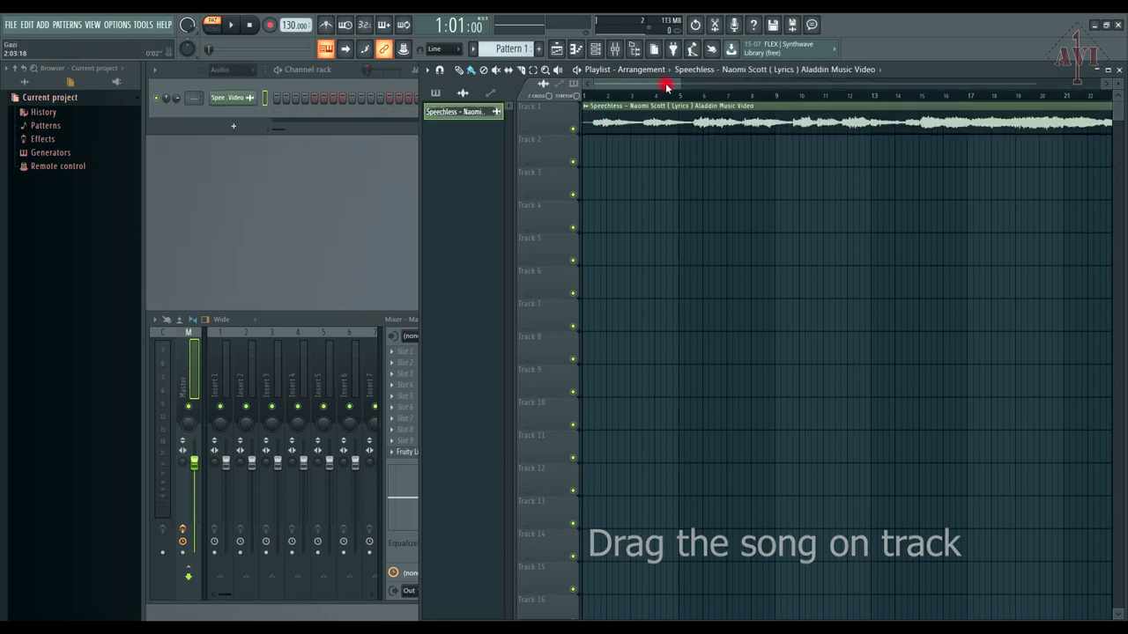
# Show all channels in the channel rack and route the song's audio channel to mixer track 5.
pyautogui.moveTo(687, 84); pyautogui.dragTo(644, 85)
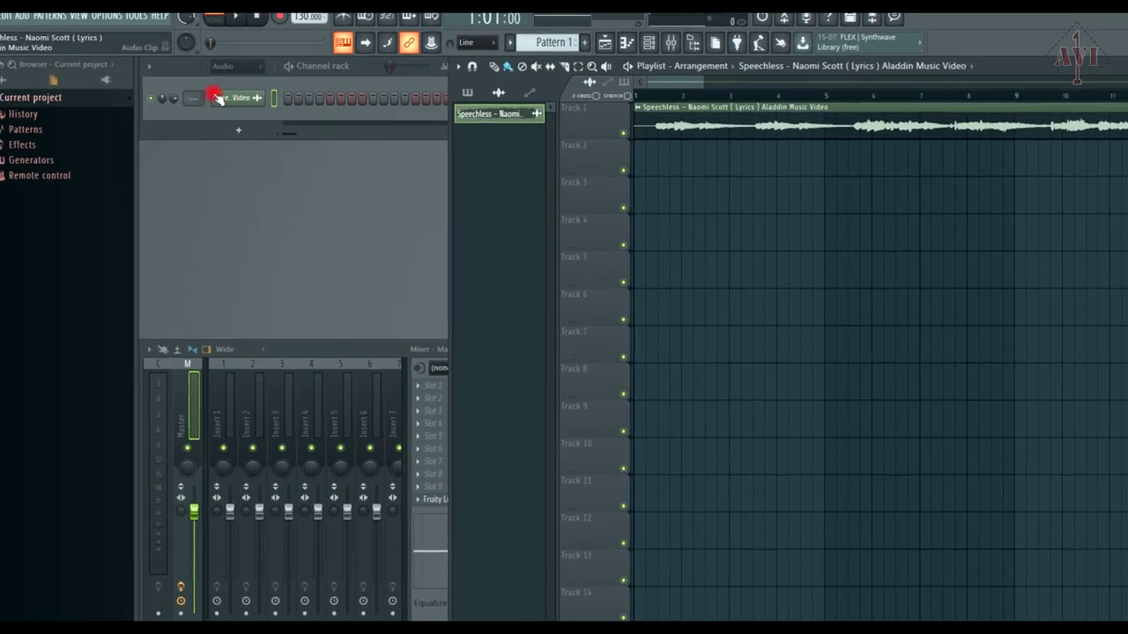
pyautogui.click(224, 73)
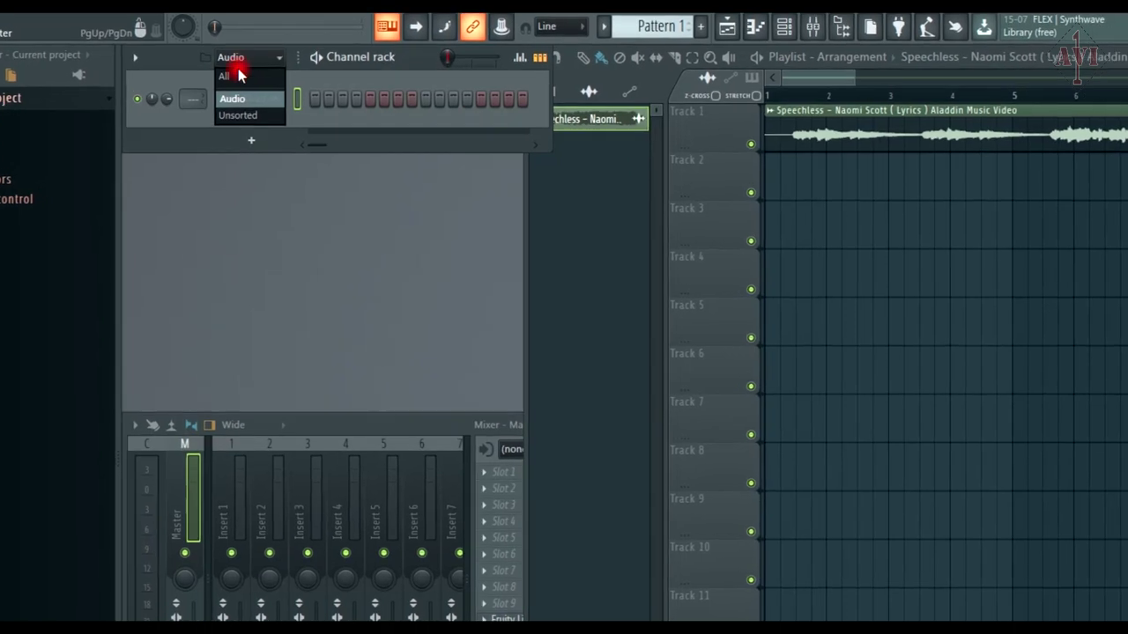
pyautogui.click(231, 75)
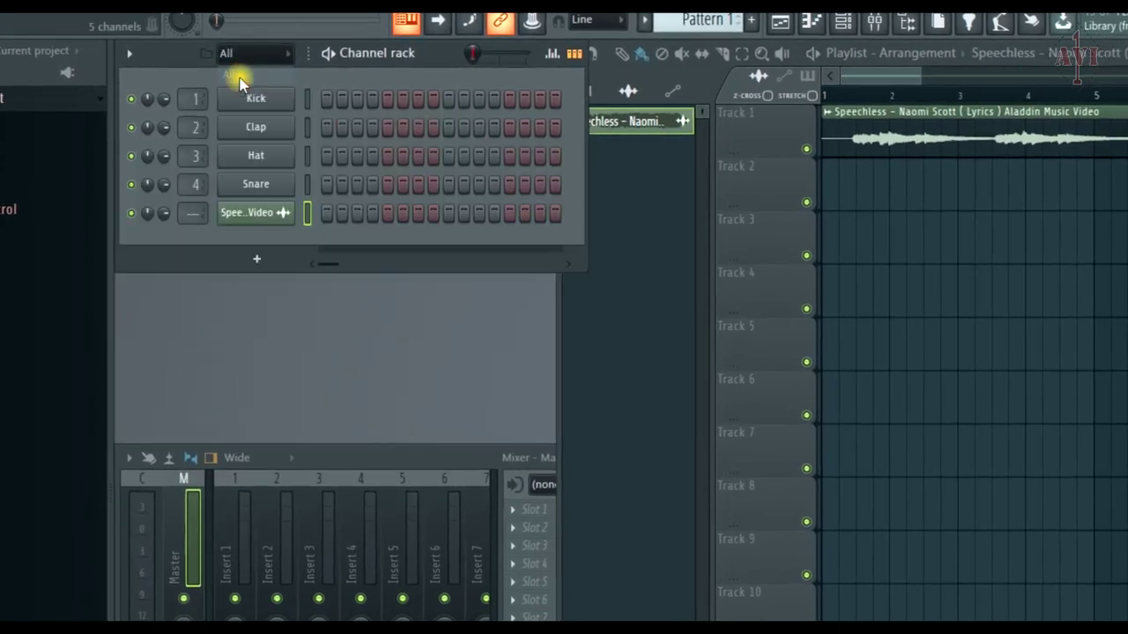
pyautogui.rightClick(195, 212)
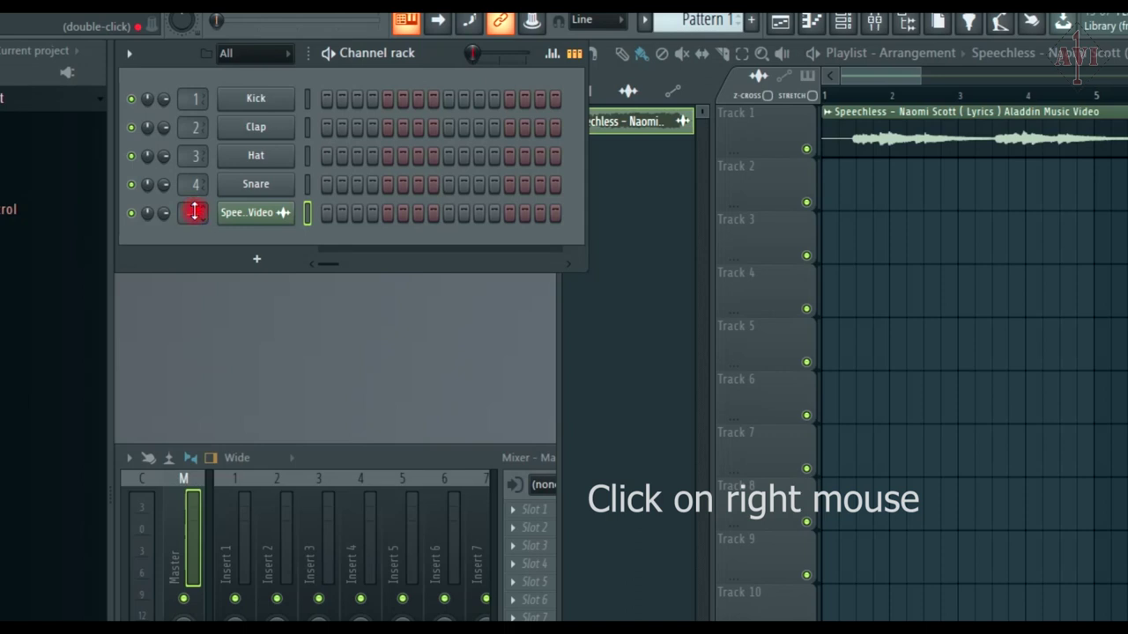
pyautogui.rightClick(194, 211)
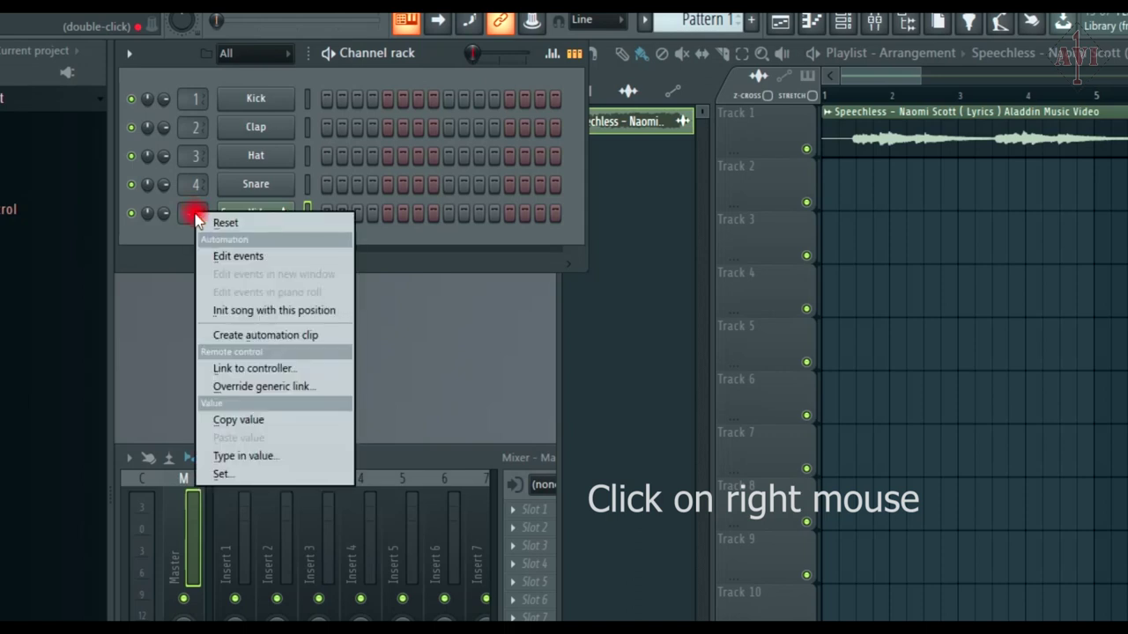
pyautogui.click(231, 457)
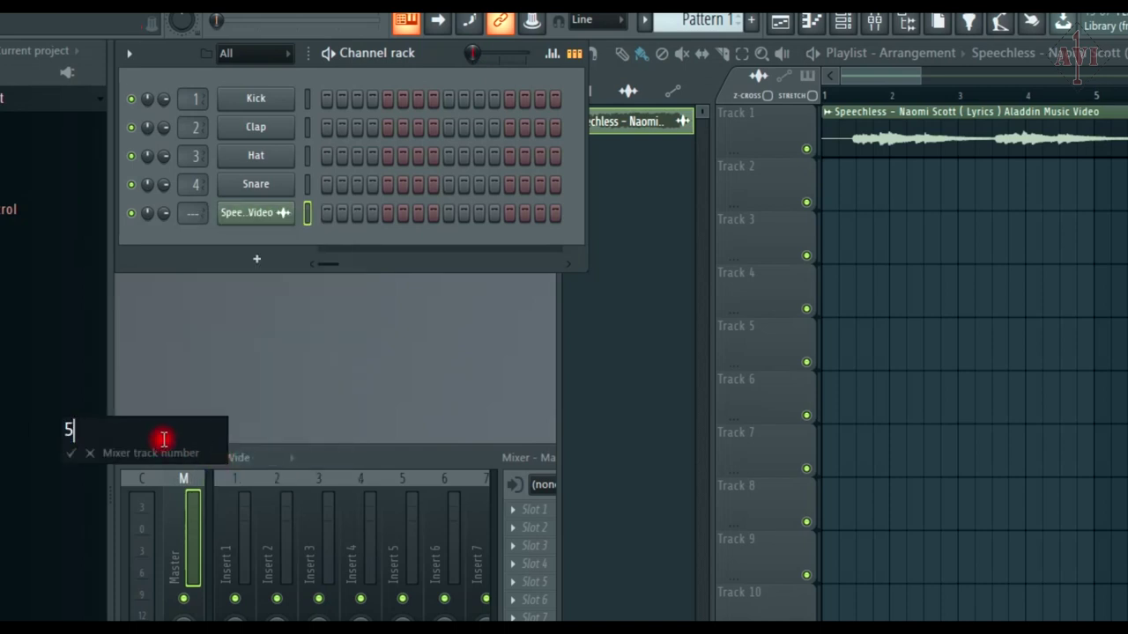
pyautogui.press('Return')
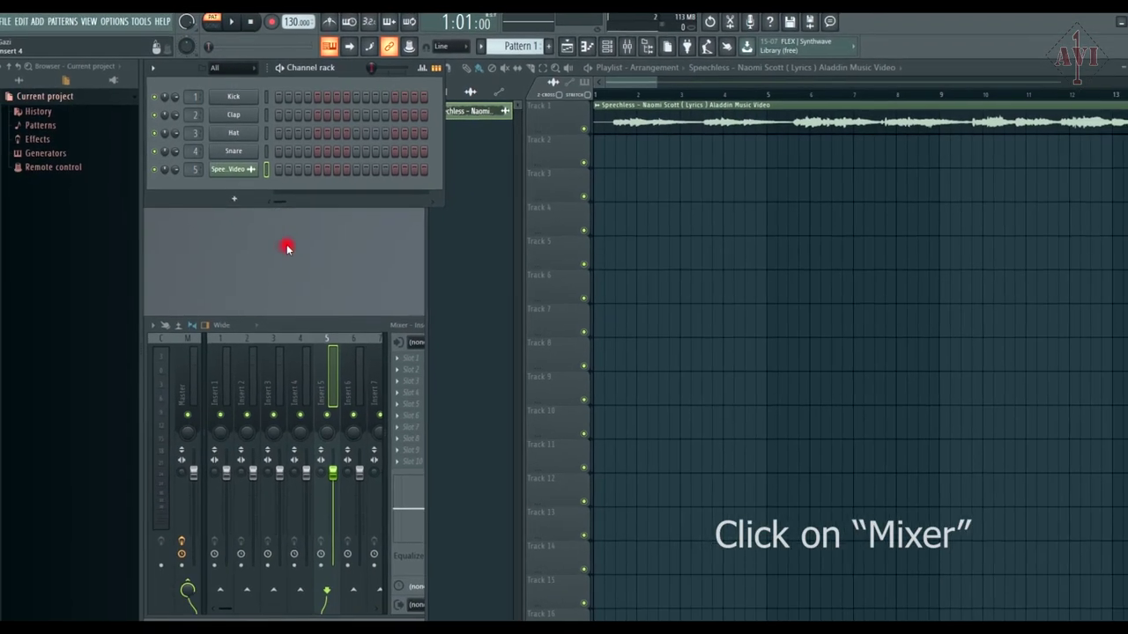
# Load the AMBEO Orbit plugin into effect slot 1 of mixer Insert 5 and move its window clear of the playlist.
pyautogui.click(292, 322)
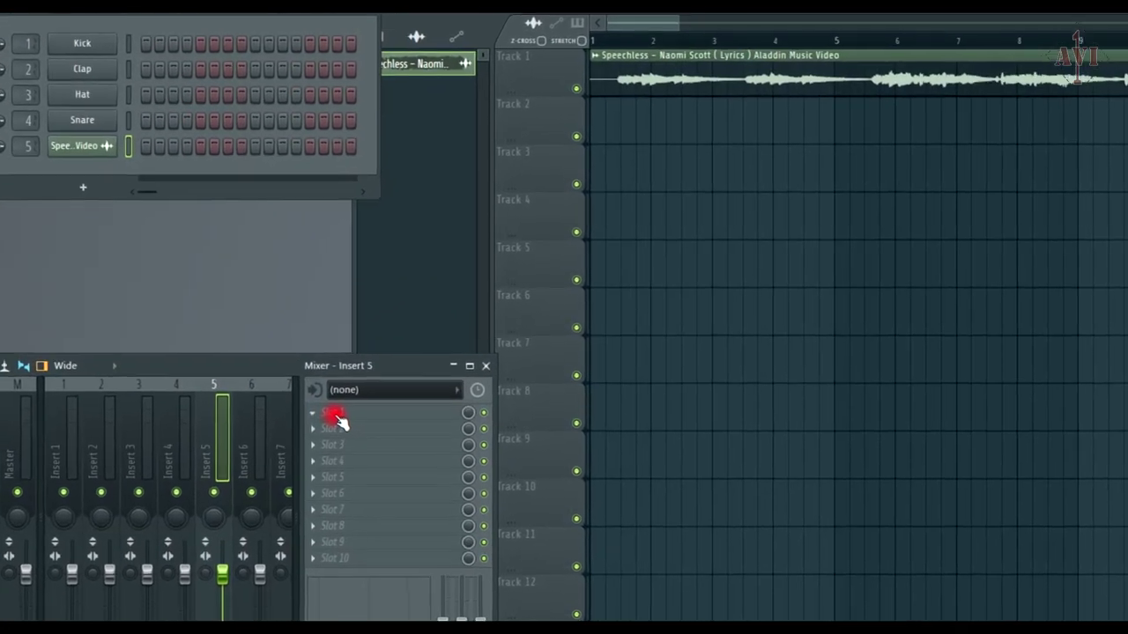
pyautogui.click(338, 419)
pyautogui.moveTo(352, 438)
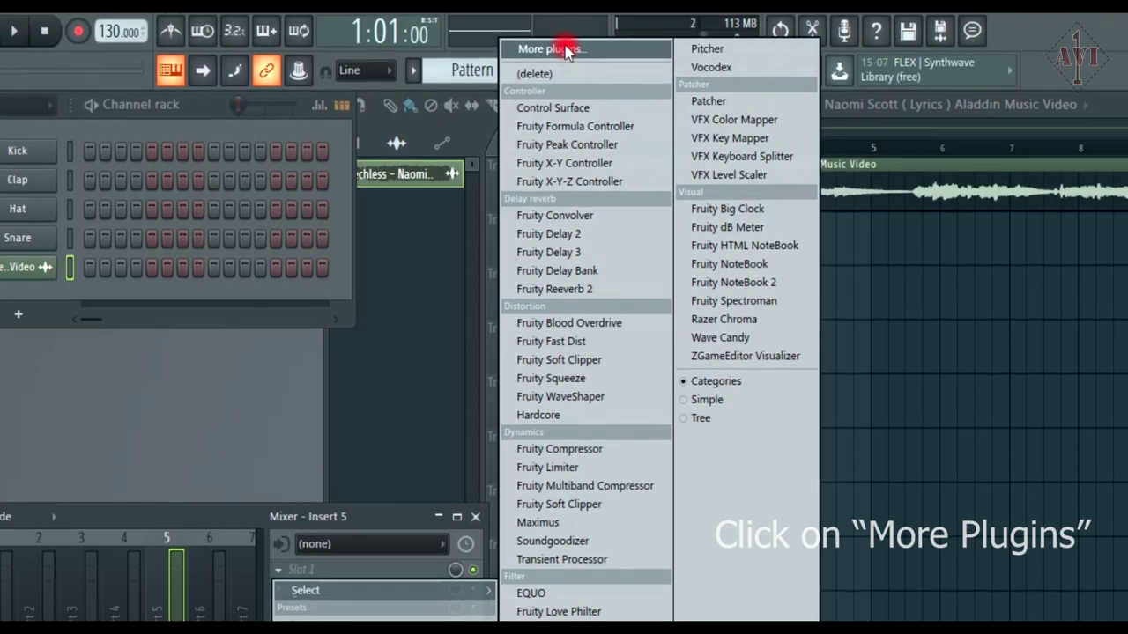
pyautogui.click(567, 44)
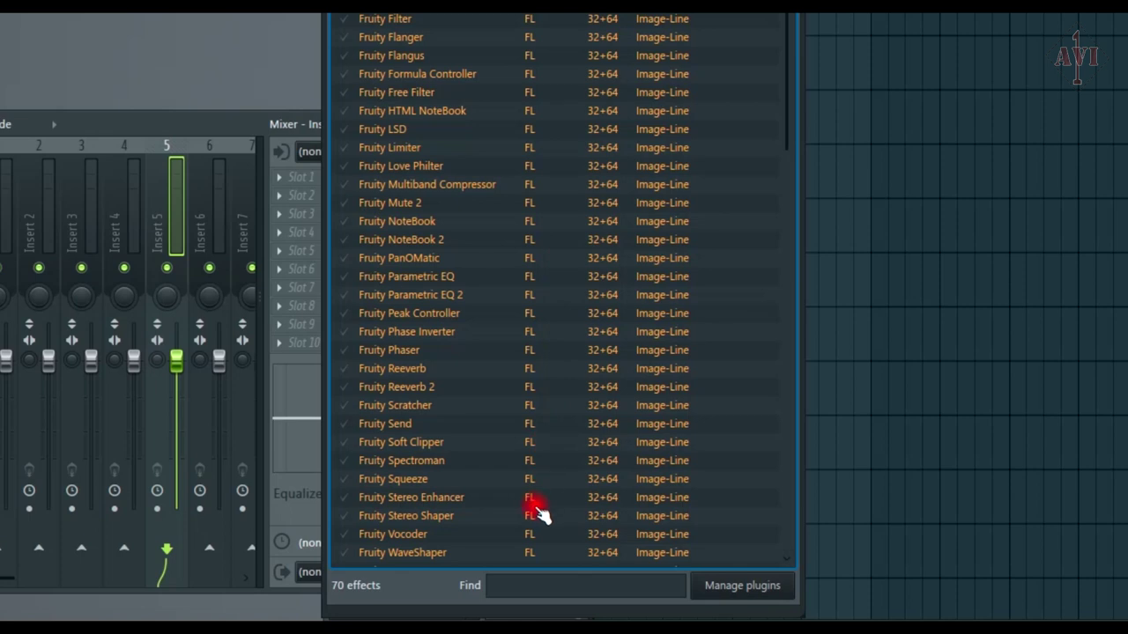
pyautogui.scroll(-6, 539, 550)
pyautogui.scroll(-2, 539, 511)
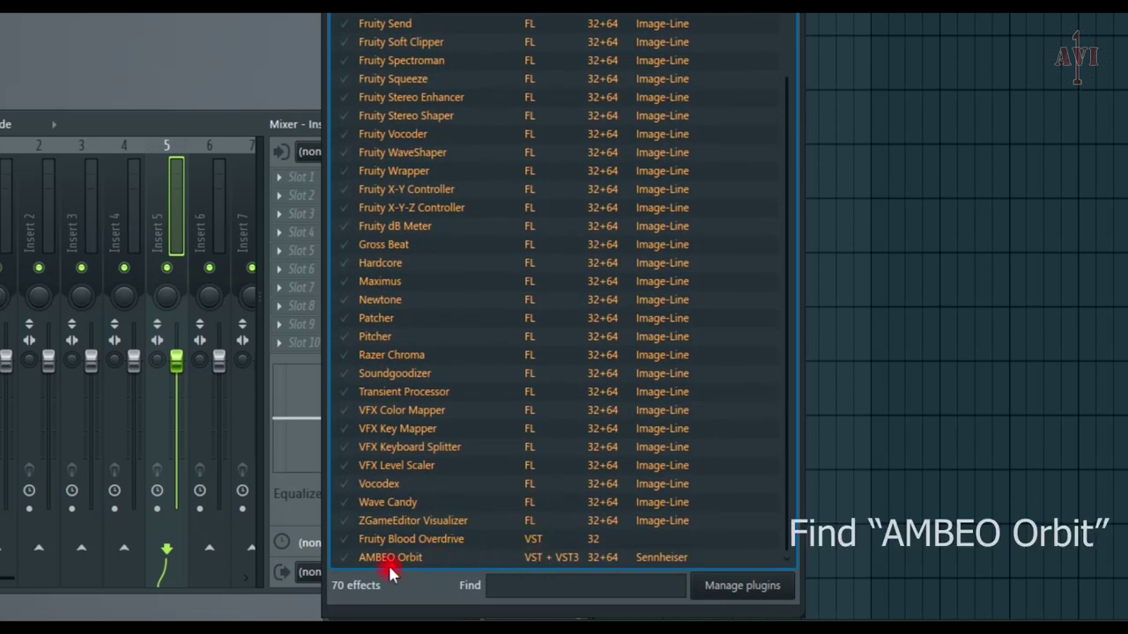
pyautogui.doubleClick(591, 558)
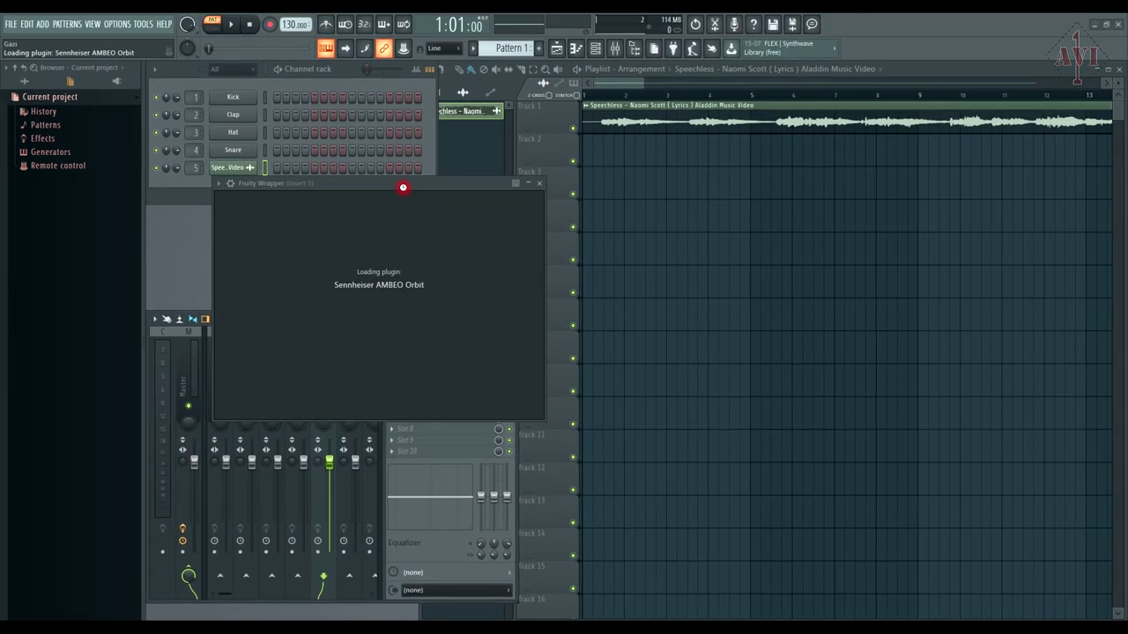
pyautogui.moveTo(402, 187); pyautogui.dragTo(360, 219)
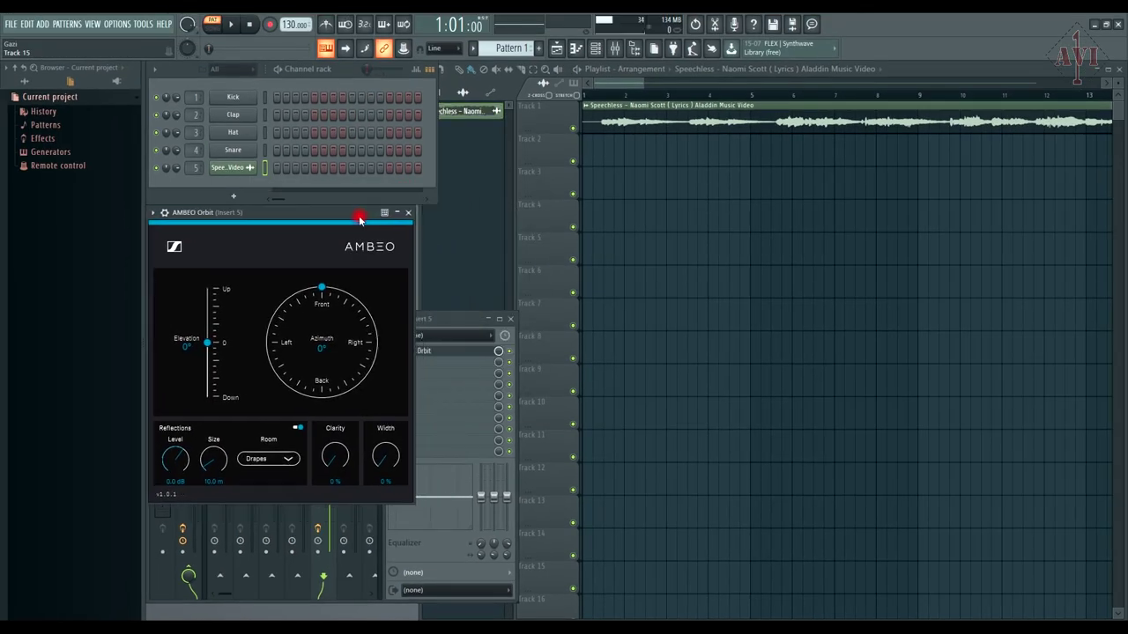
pyautogui.click(458, 228)
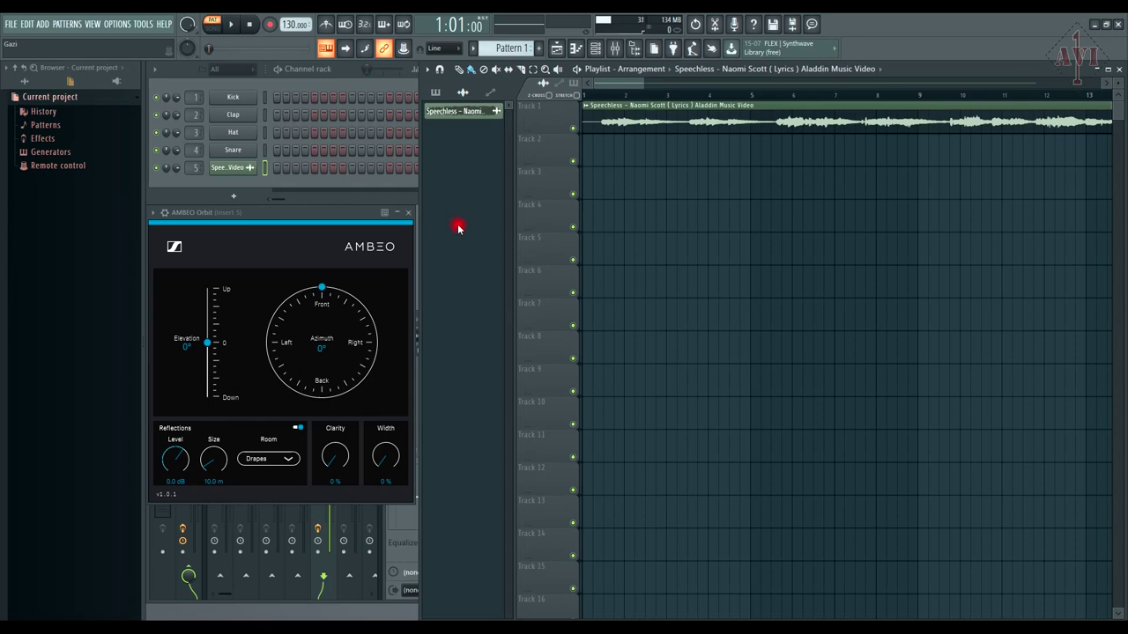
# Create an automation clip for the Azimuth parameter of AMBEO Orbit from the current project's effects.
pyautogui.click(26, 81)
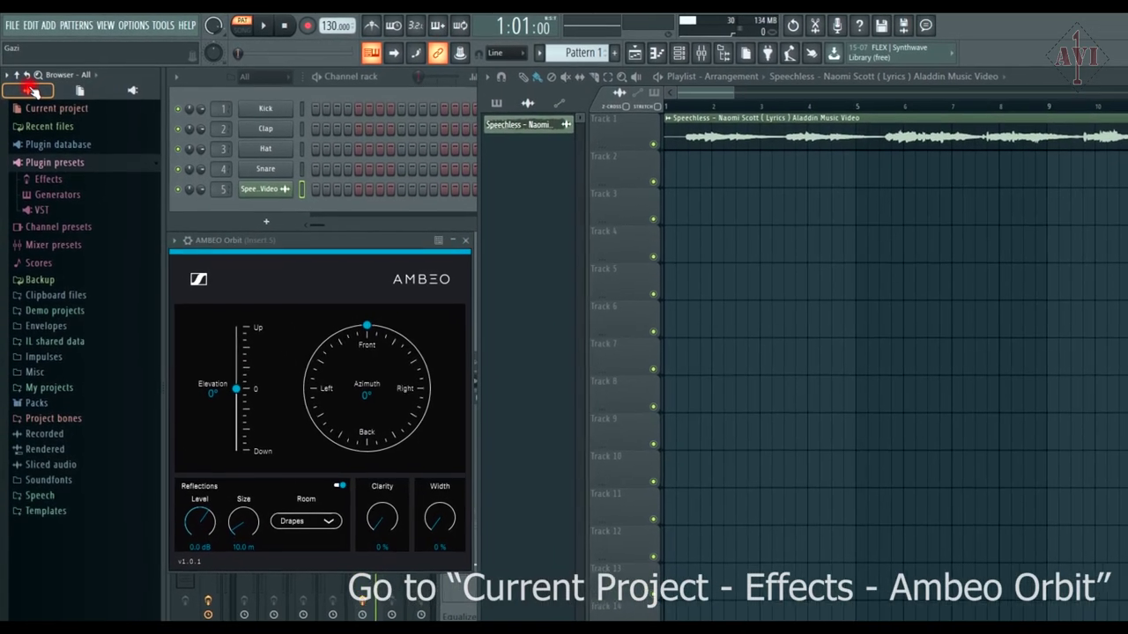
pyautogui.click(81, 94)
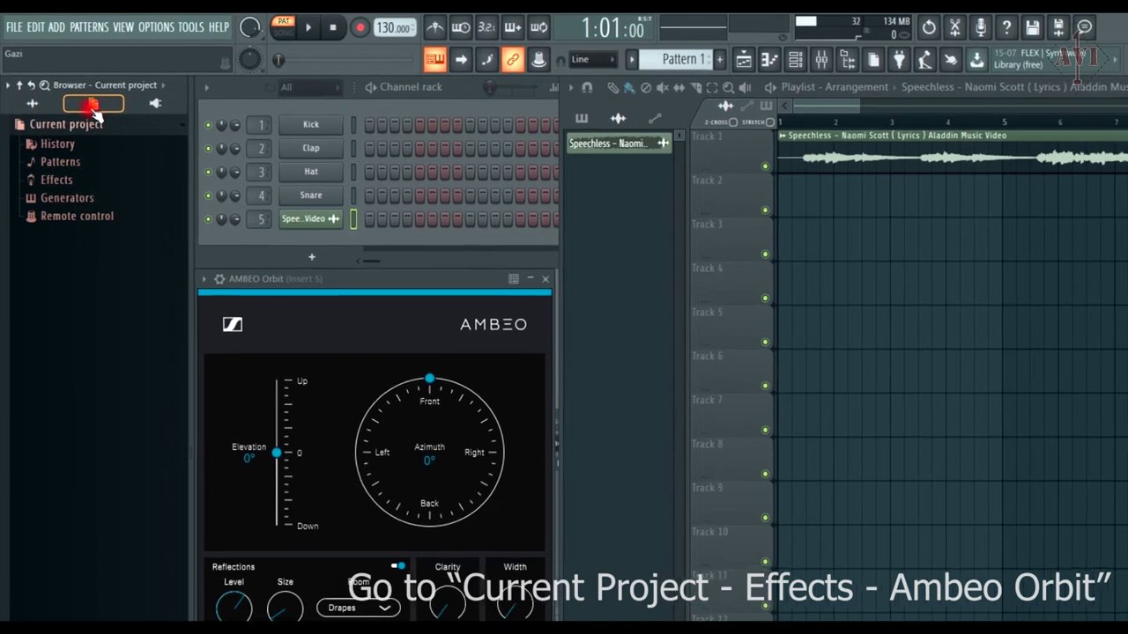
pyautogui.click(58, 181)
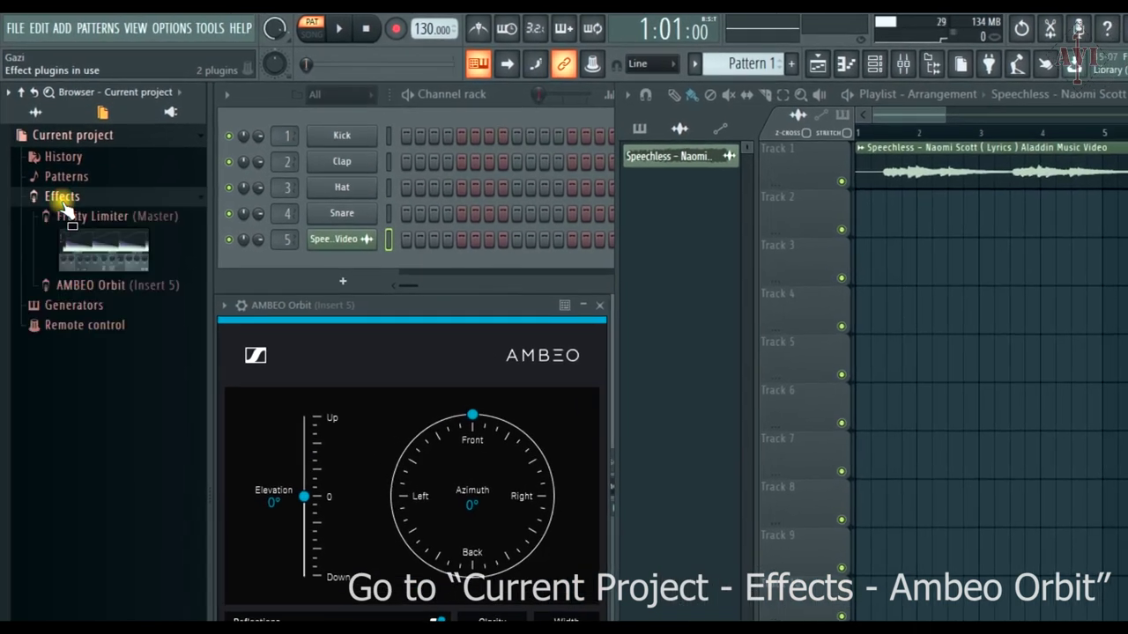
pyautogui.click(92, 285)
pyautogui.click(92, 284)
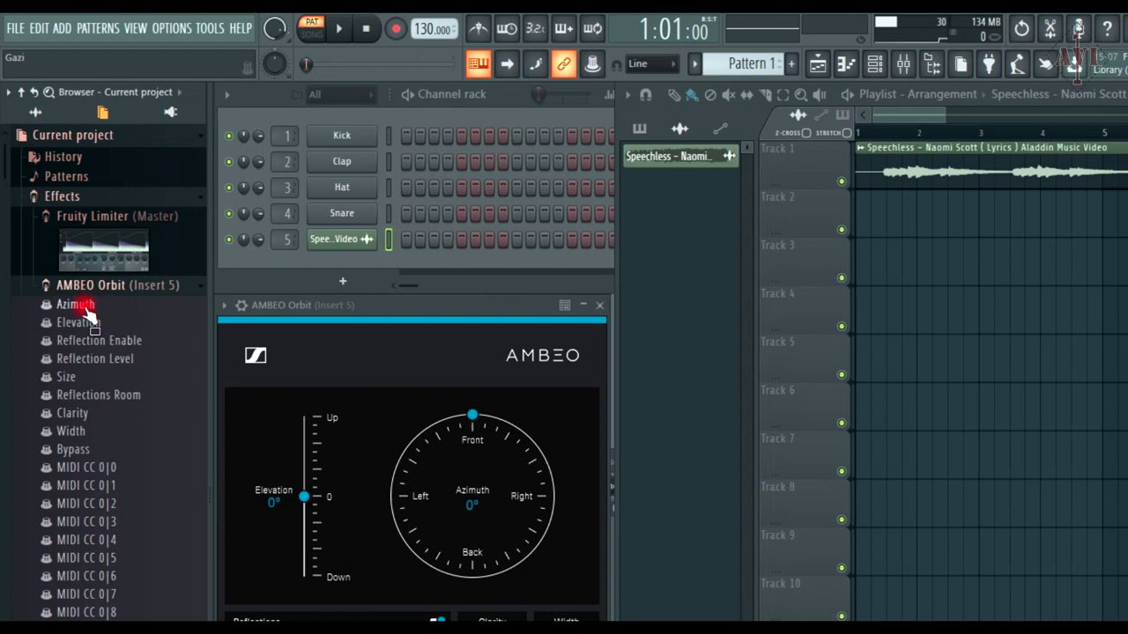
pyautogui.rightClick(84, 308)
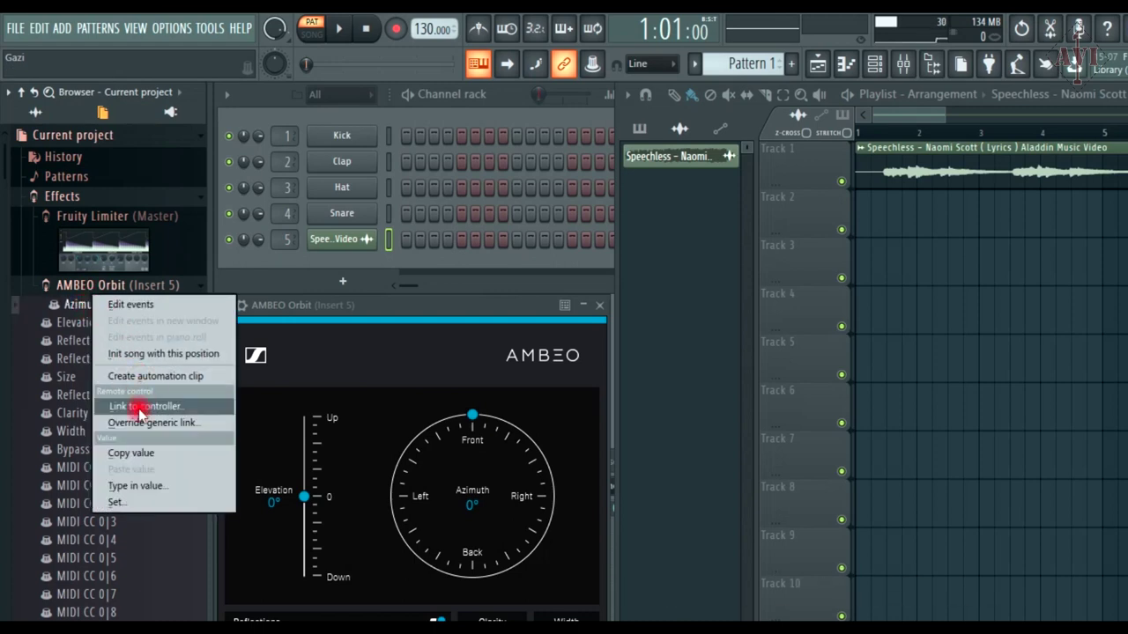
pyautogui.click(156, 376)
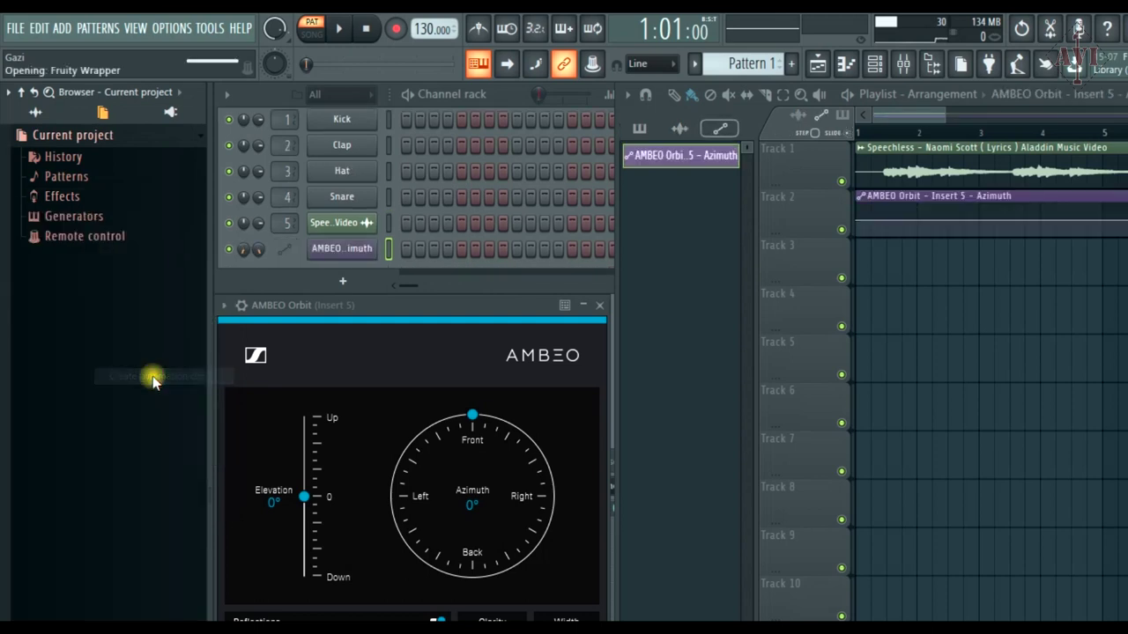
# Create an automation clip for AMBEO Orbit's Elevation parameter.
pyautogui.click(67, 199)
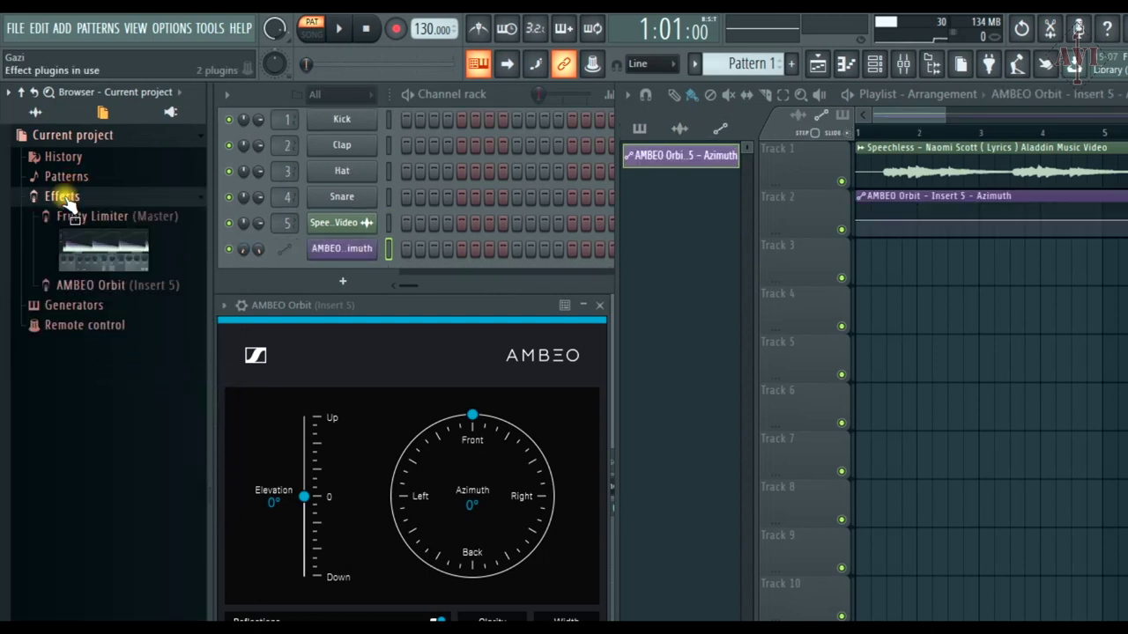
pyautogui.click(97, 287)
pyautogui.rightClick(97, 286)
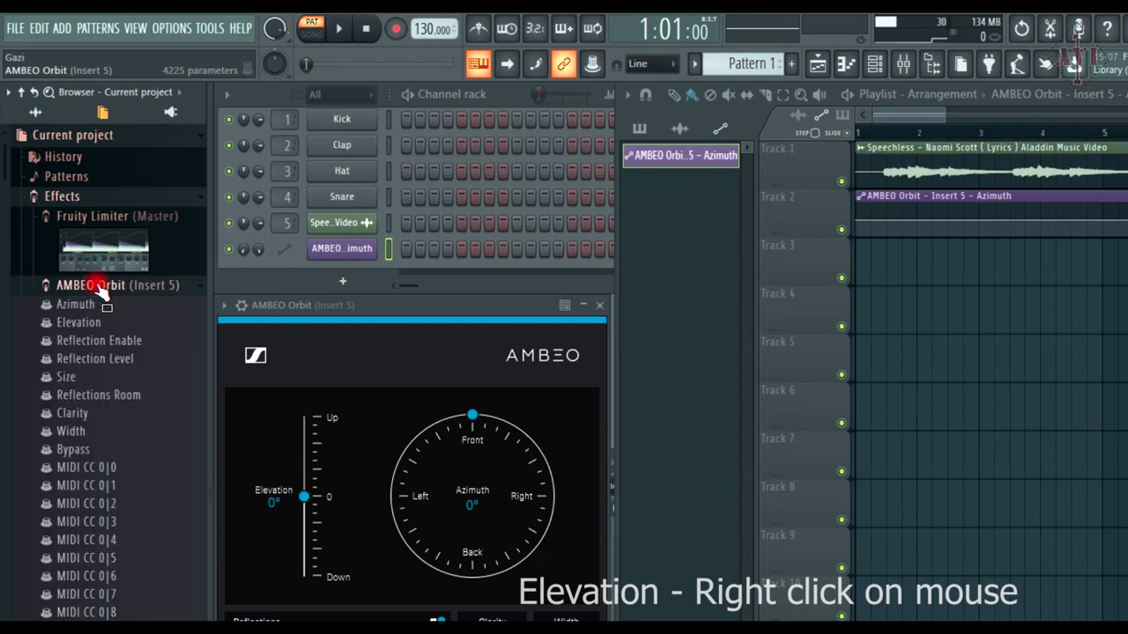
pyautogui.rightClick(91, 319)
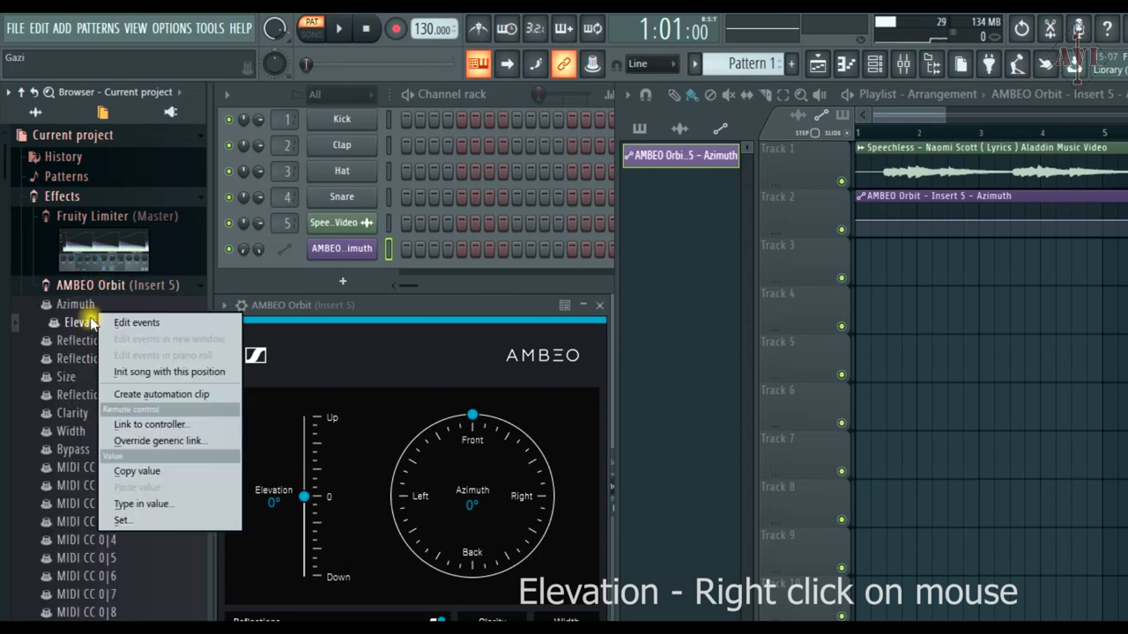
pyautogui.click(145, 394)
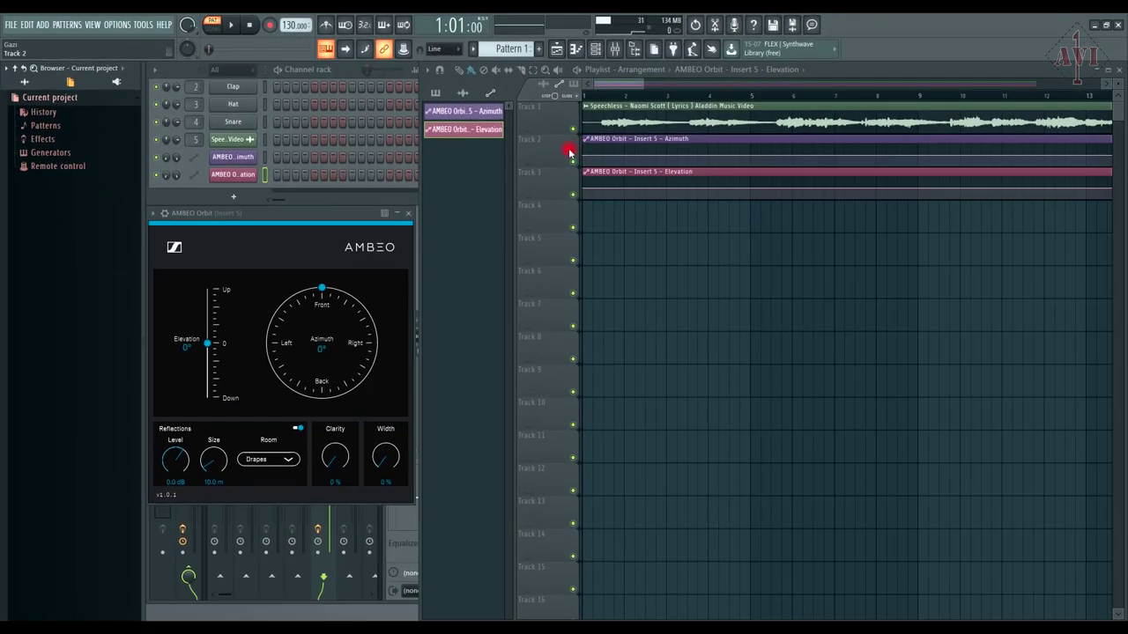
# Make playlist tracks 2 and 3 taller, and shorten the Azimuth clip to end at bar 5 and the Elevation clip at bar 9.
pyautogui.moveTo(556, 167); pyautogui.dragTo(557, 405)
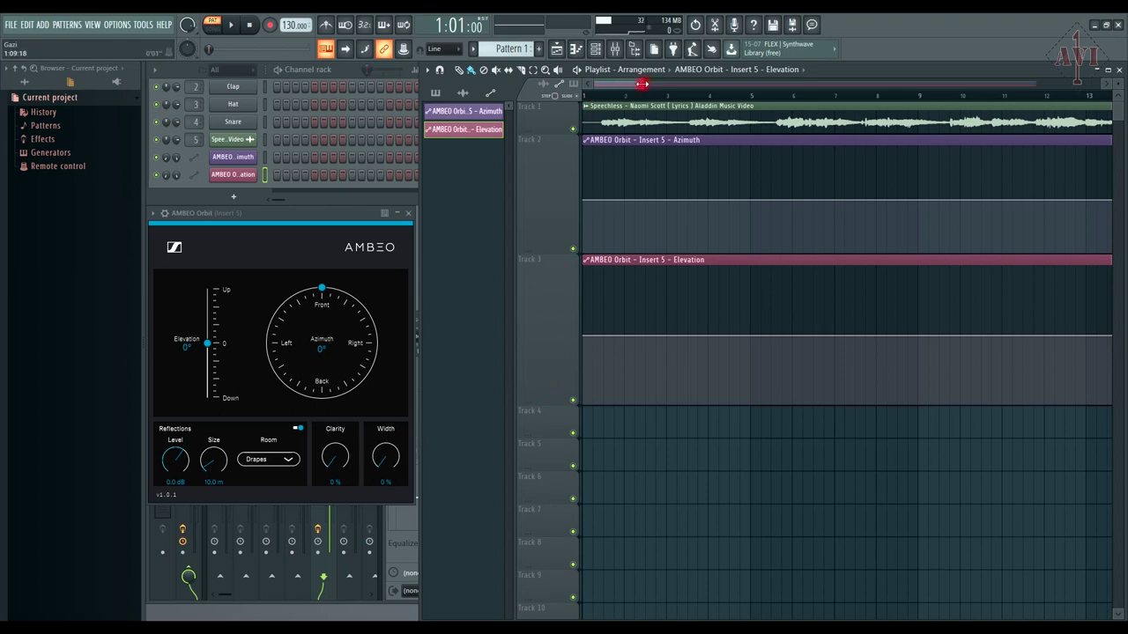
pyautogui.moveTo(642, 83); pyautogui.dragTo(1122, 76)
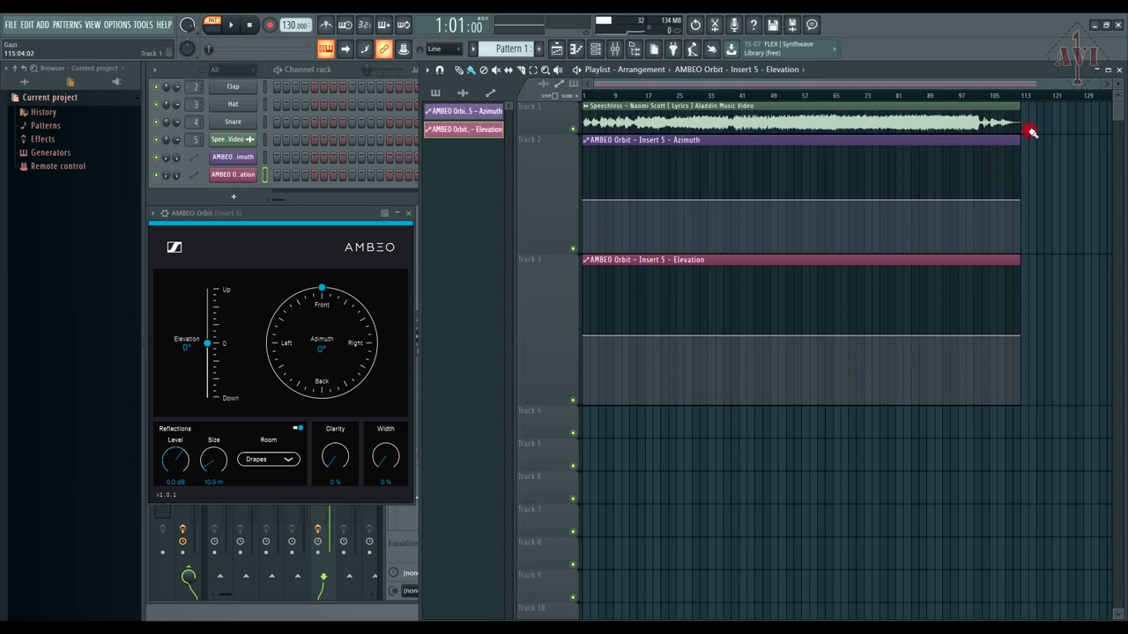
pyautogui.moveTo(1018, 141); pyautogui.dragTo(600, 172)
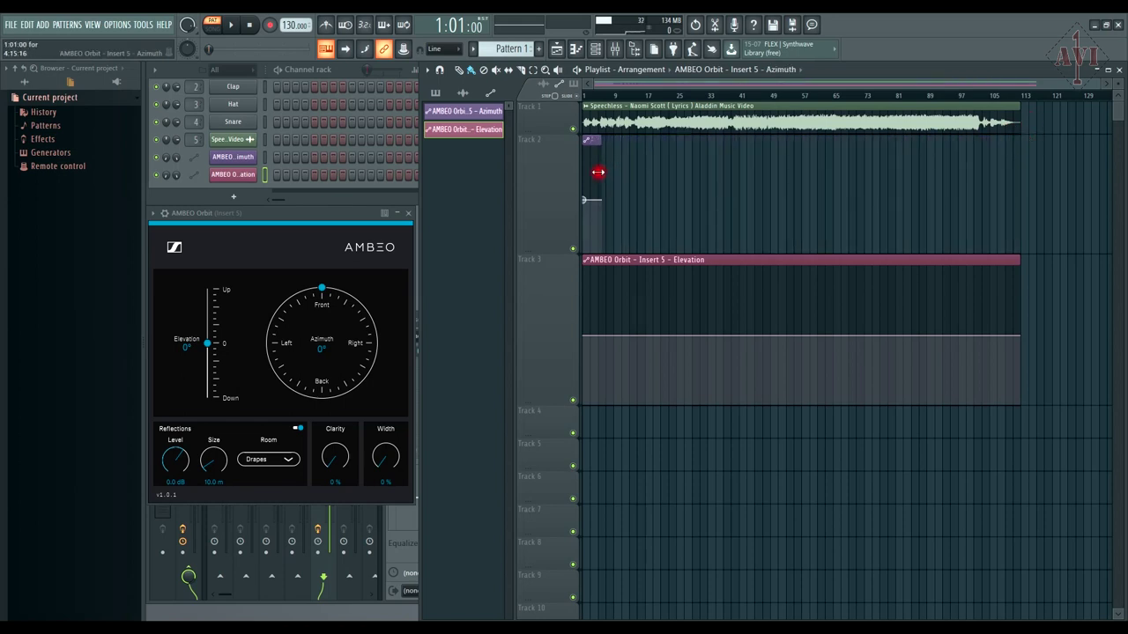
pyautogui.moveTo(1017, 261); pyautogui.dragTo(618, 262)
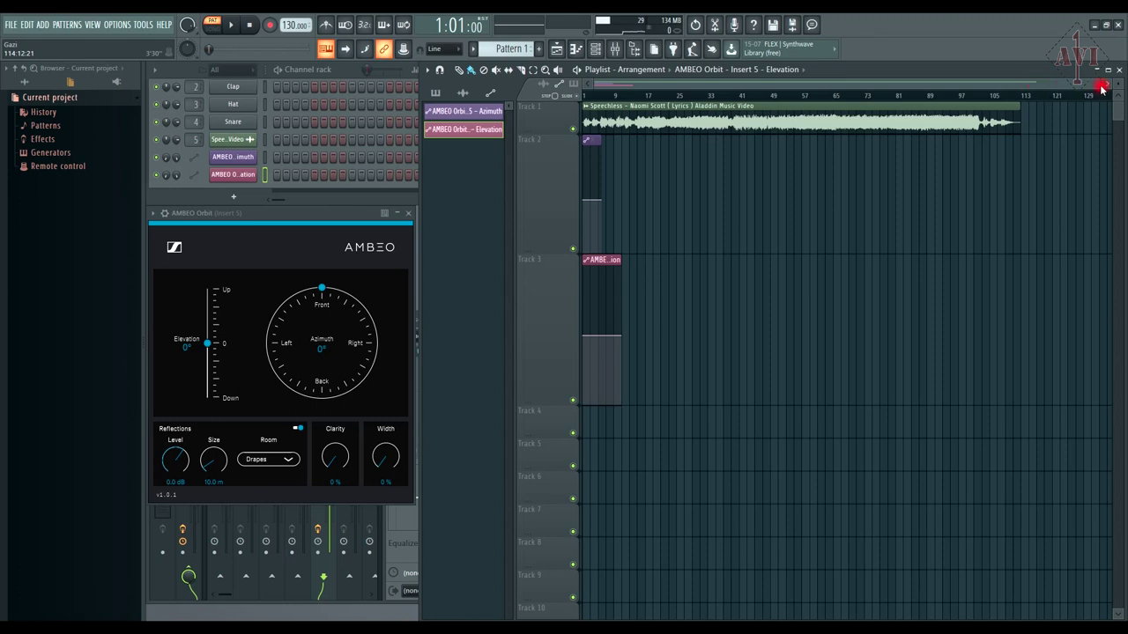
pyautogui.moveTo(1098, 83); pyautogui.dragTo(646, 93)
pyautogui.moveTo(772, 135); pyautogui.dragTo(737, 141)
pyautogui.moveTo(969, 260); pyautogui.dragTo(891, 264)
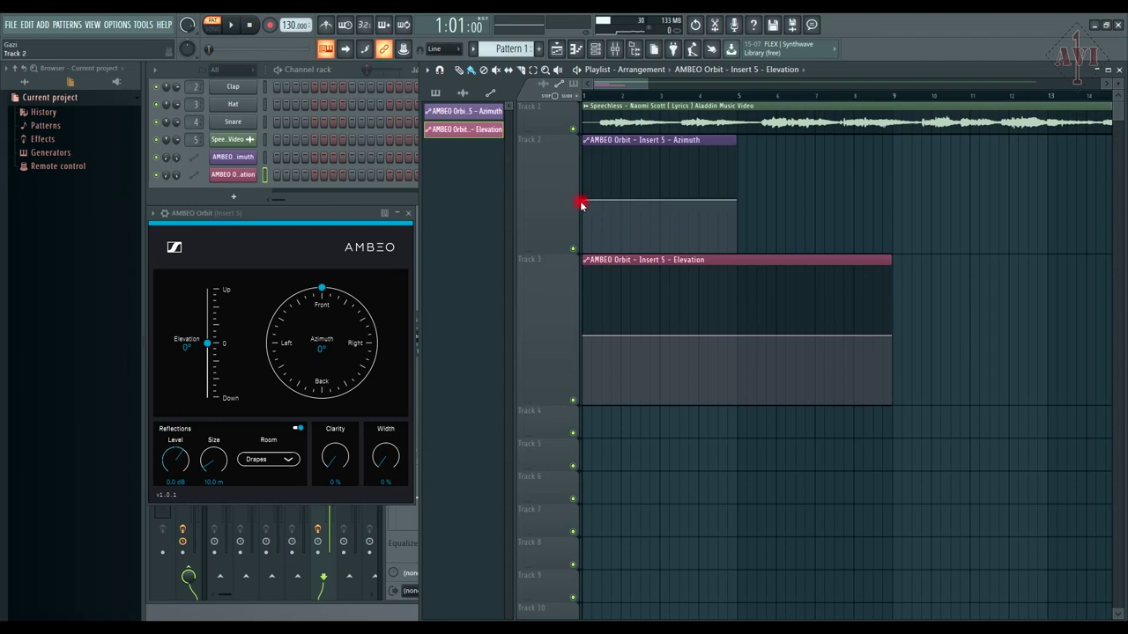
# Shape the Azimuth automation as a straight ramp from its minimum at bar 1 to near its maximum at bar 5.
pyautogui.moveTo(584, 201); pyautogui.dragTo(572, 258)
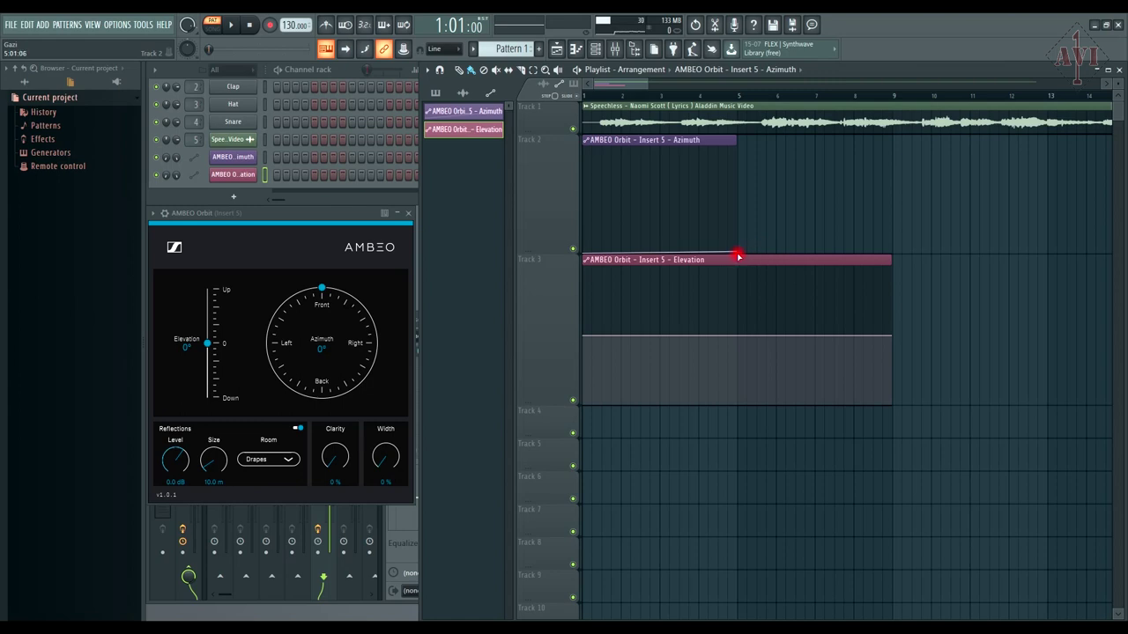
pyautogui.rightClick(736, 253)
pyautogui.moveTo(737, 253); pyautogui.dragTo(738, 147)
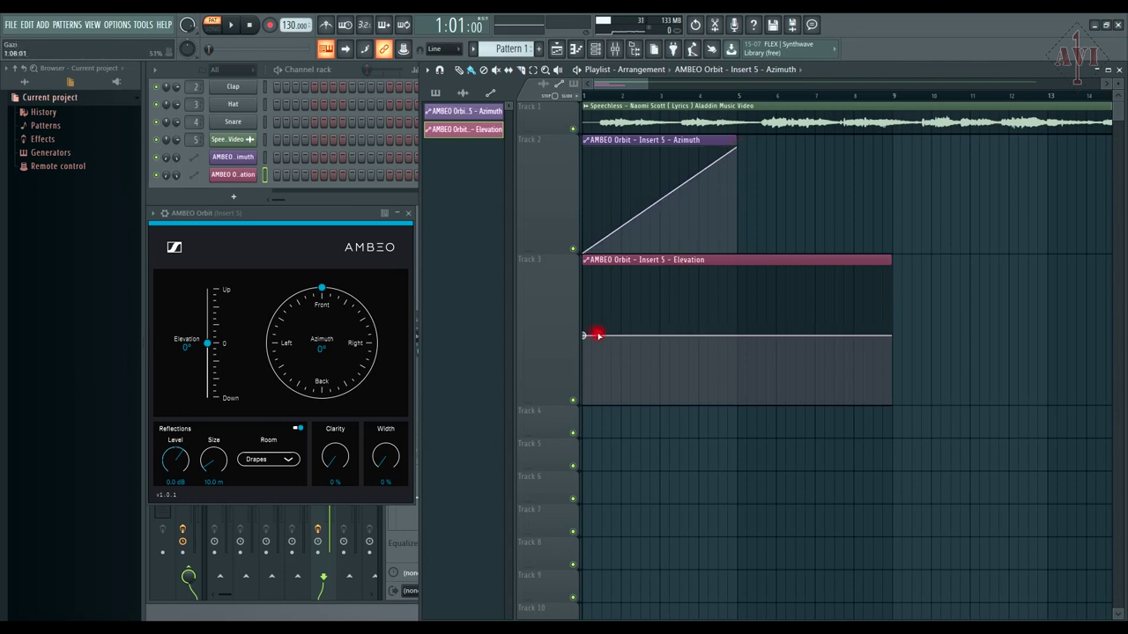
# Shape the Elevation automation as a triangle rising from its minimum at bar 1 to a peak at bar 5 and back down at bar 9.
pyautogui.moveTo(584, 336); pyautogui.dragTo(578, 404)
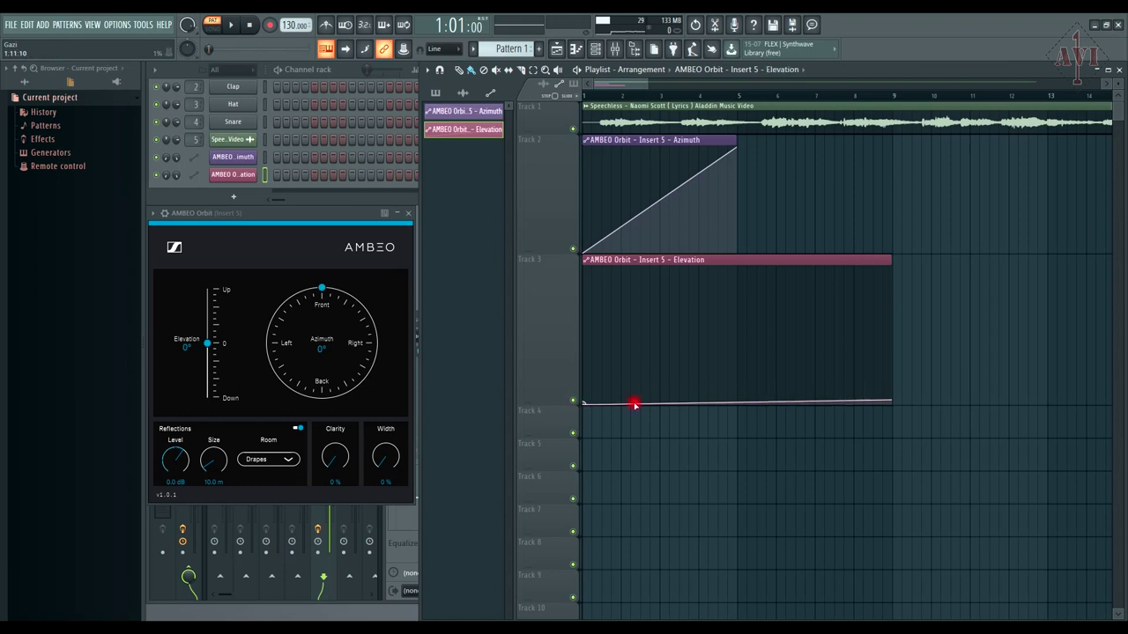
pyautogui.rightClick(737, 404)
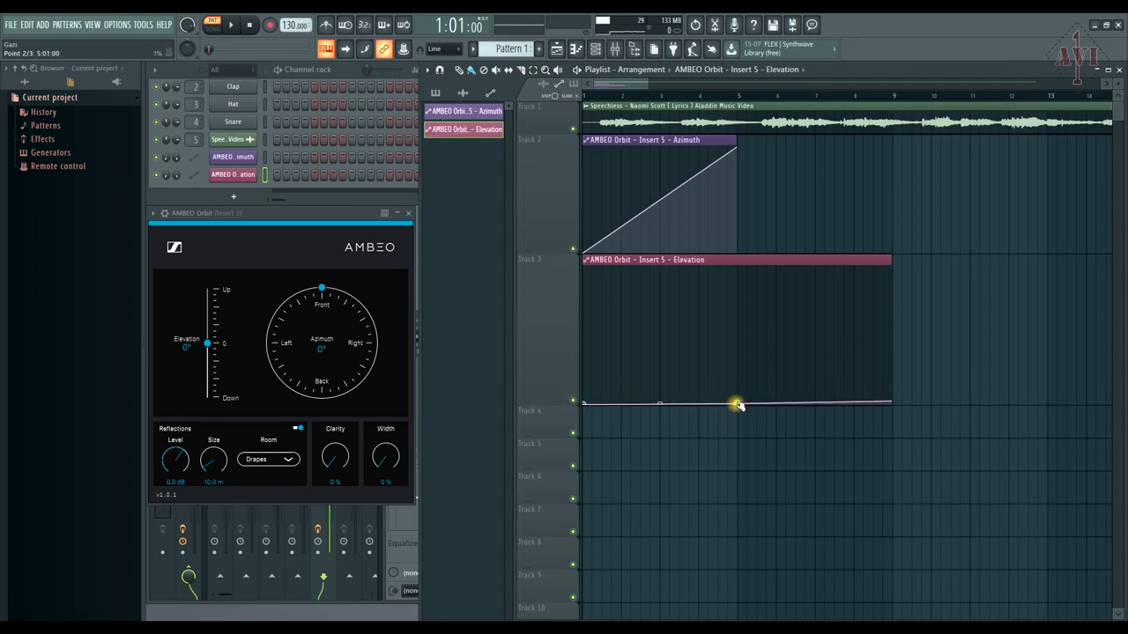
pyautogui.moveTo(738, 404); pyautogui.dragTo(738, 262)
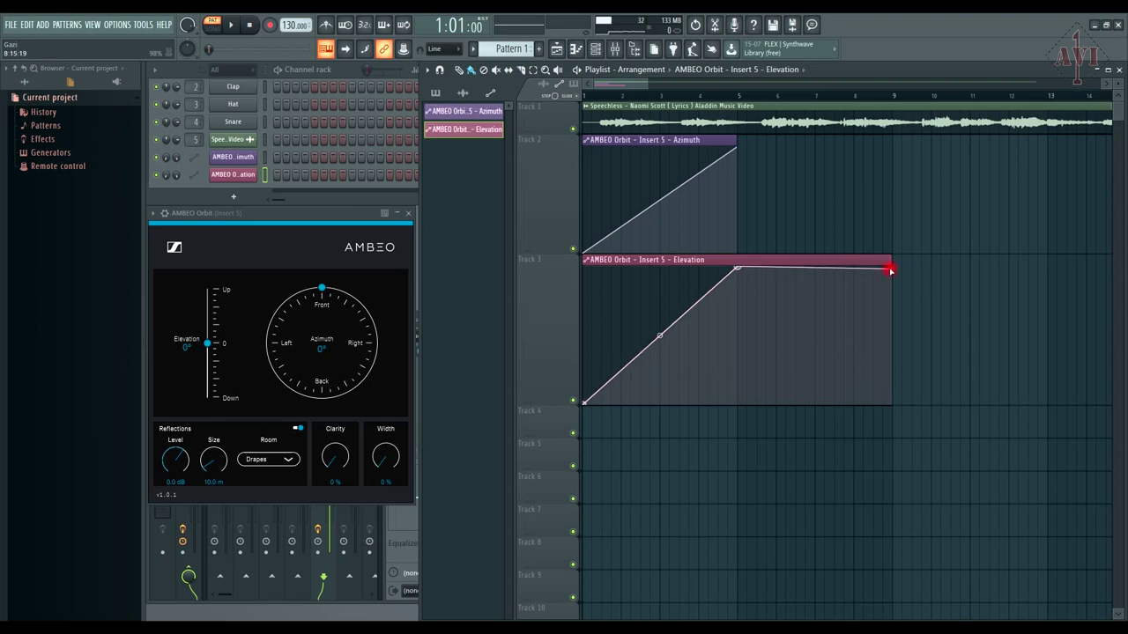
pyautogui.moveTo(893, 268); pyautogui.dragTo(893, 403)
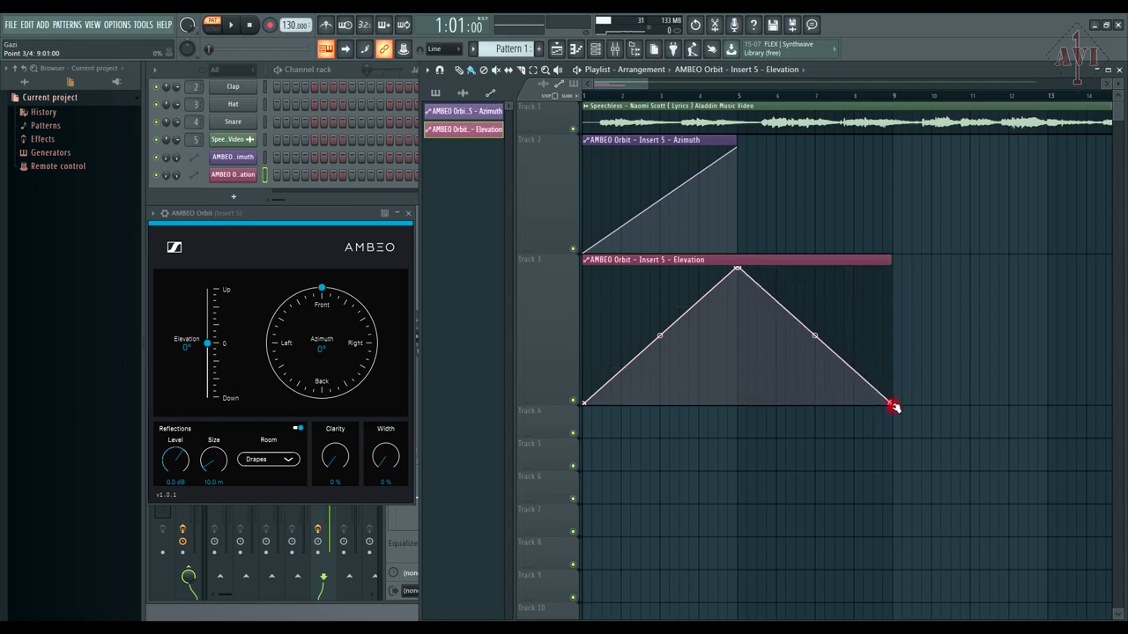
# Place a second Azimuth automation clip on track 2 directly after the first, spanning bars 5 to 9.
pyautogui.click(705, 140)
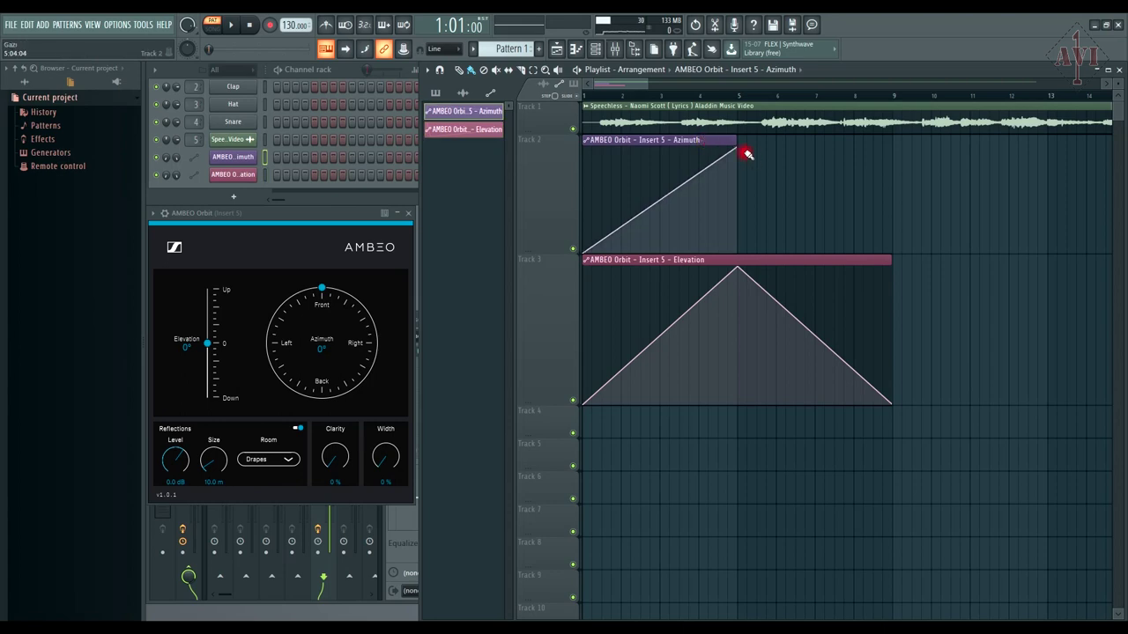
pyautogui.click(745, 154)
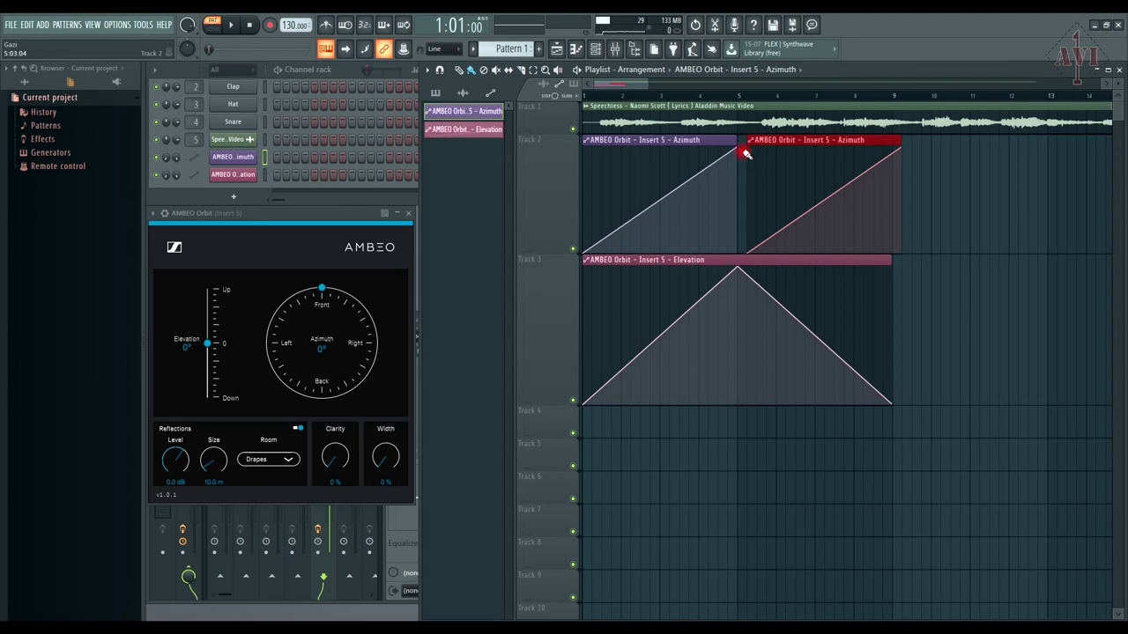
pyautogui.moveTo(772, 141); pyautogui.dragTo(763, 139)
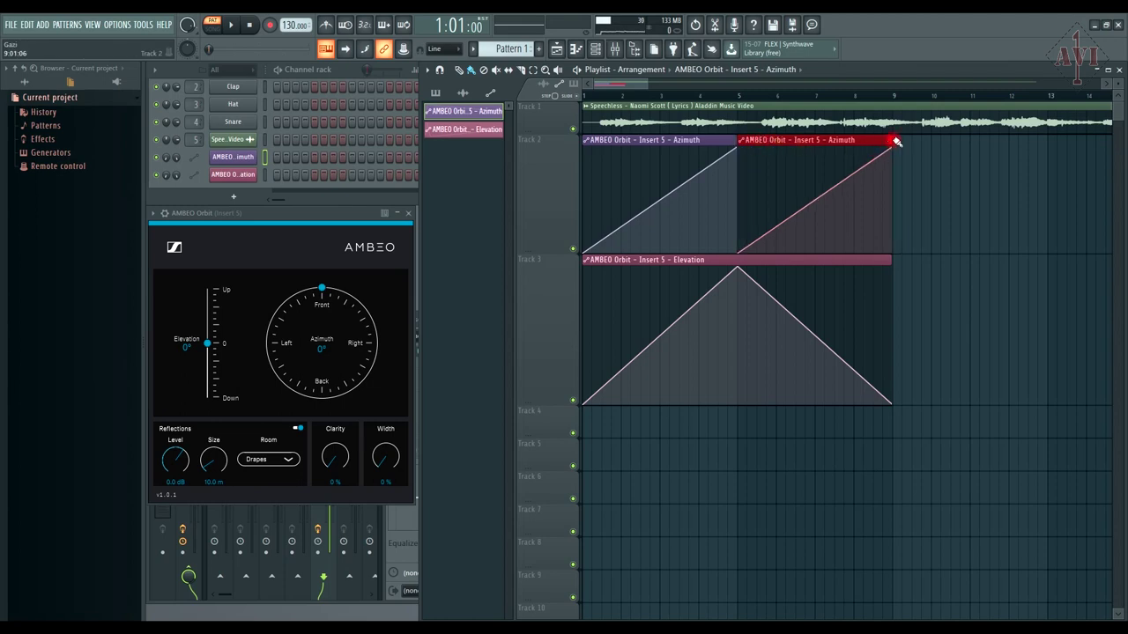
# Duplicate the Azimuth clip back to back along track 2 until it covers the whole song, ending at bar 113.
pyautogui.hotkey('ctrl', 'b')
pyautogui.hotkey('ctrl', 'b')
pyautogui.hotkey('ctrl', 'b')
pyautogui.hotkey('ctrl', 'b')
pyautogui.hotkey('ctrl', 'b')
pyautogui.hotkey('ctrl', 'b')
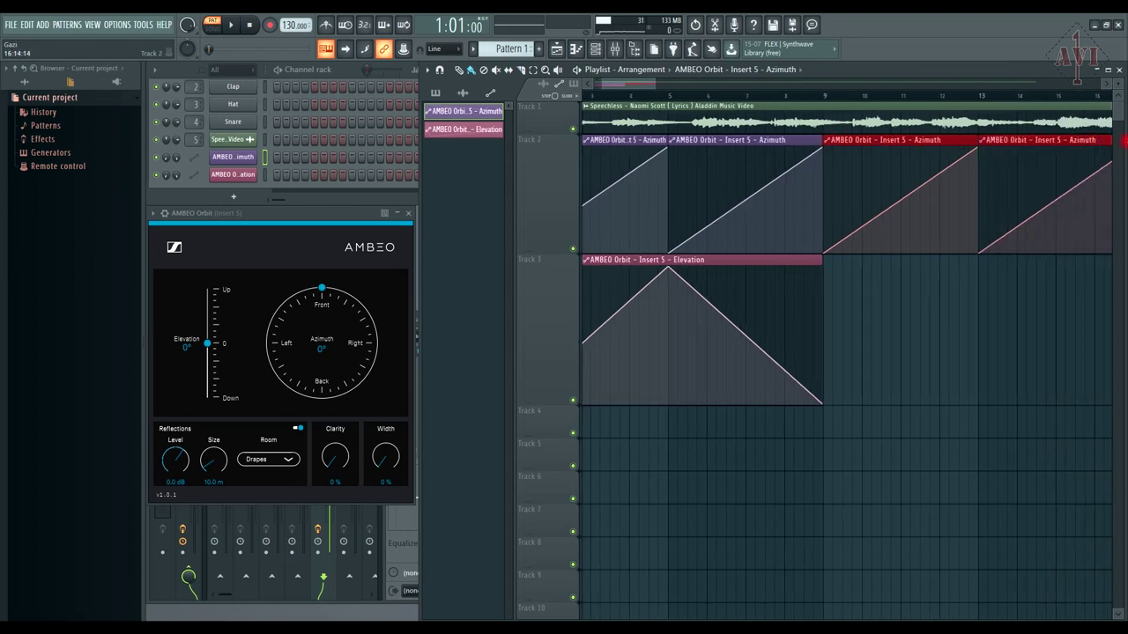
pyautogui.hotkey('ctrl', 'b')
pyautogui.hotkey('ctrl', 'b')
pyautogui.hotkey('ctrl', 'b')
pyautogui.hotkey('ctrl', 'b')
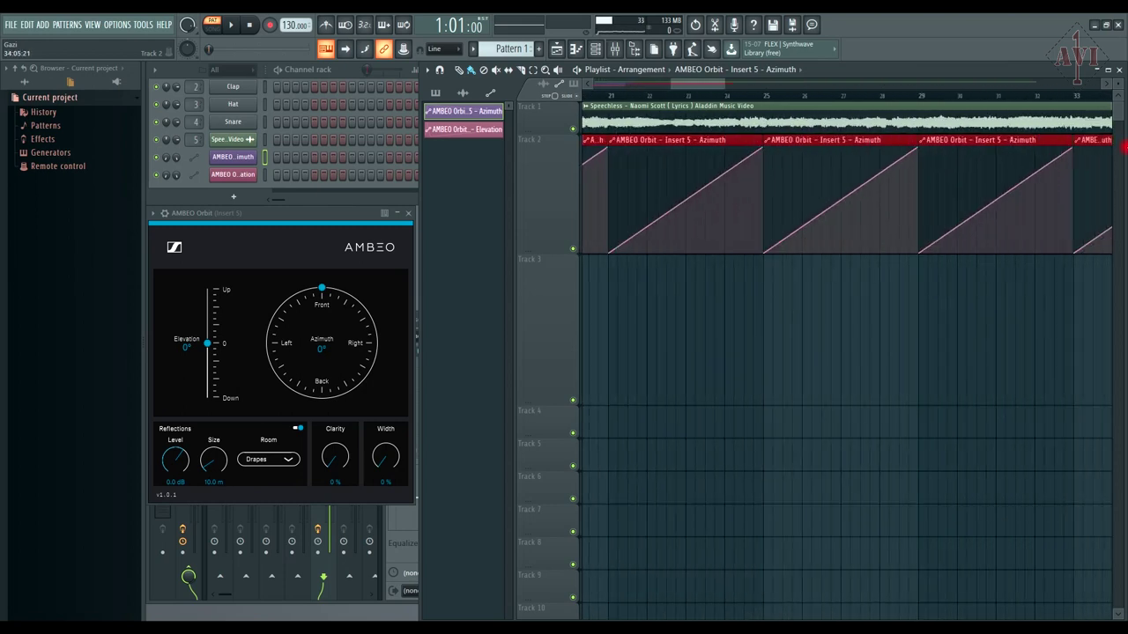
pyautogui.hotkey('ctrl', 'b')
pyautogui.hotkey('ctrl', 'b')
pyautogui.hotkey('ctrl', 'b')
pyautogui.hotkey('ctrl', 'b')
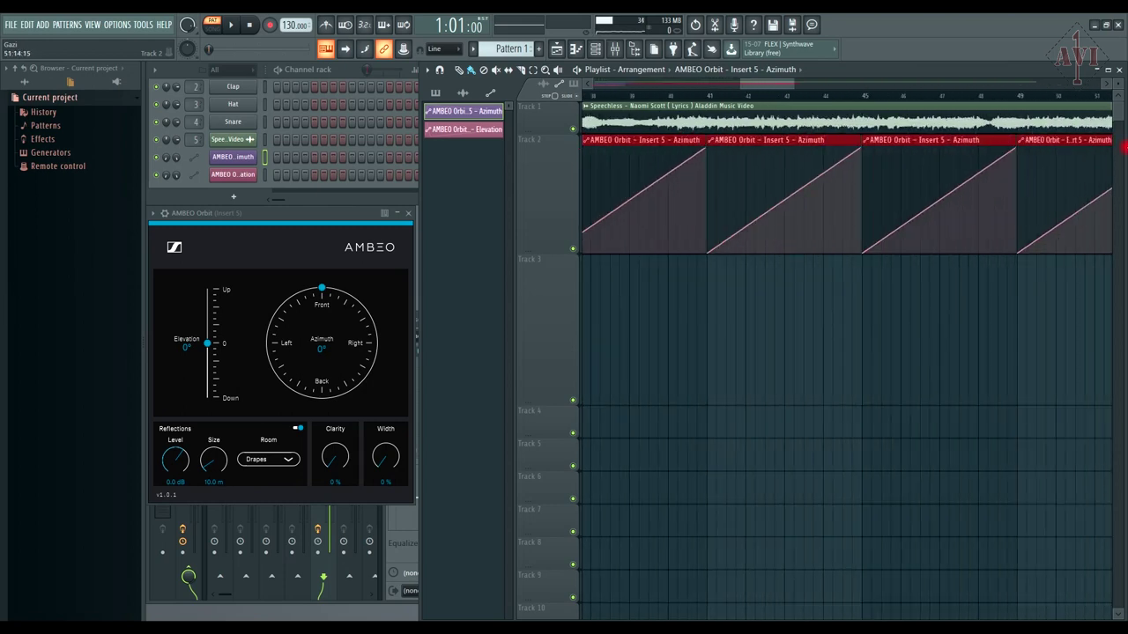
pyautogui.hotkey('ctrl', 'b')
pyautogui.hotkey('ctrl', 'b')
pyautogui.hotkey('ctrl', 'b')
pyautogui.hotkey('ctrl', 'b')
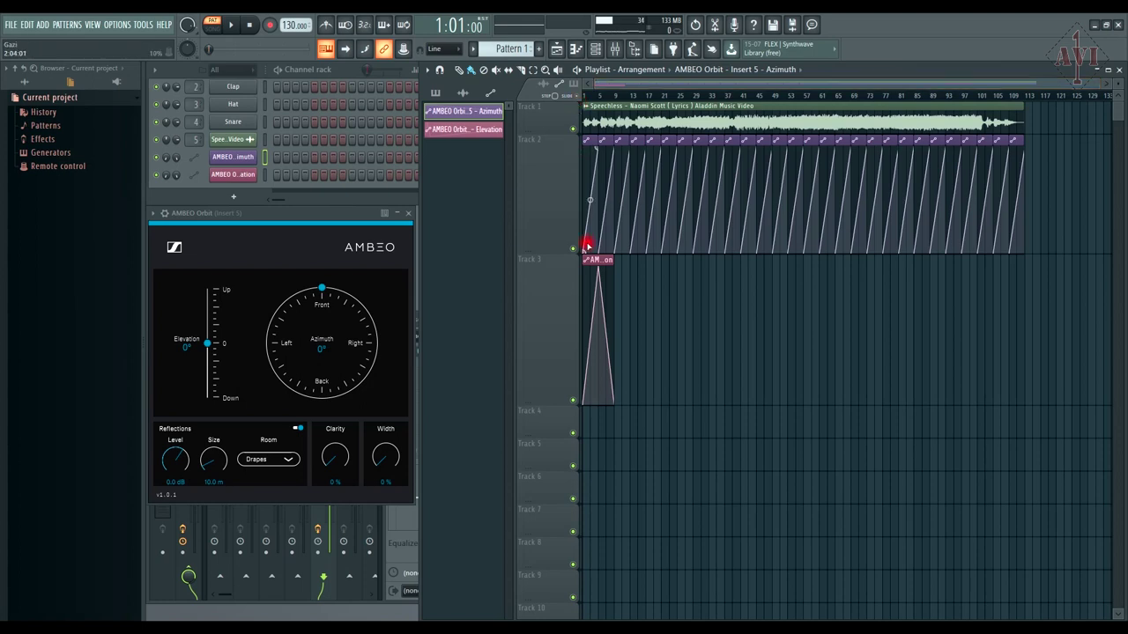
# Repeat the Elevation triangle clip back to back on track 3 from bar 9 to the song's end at bar 113.
pyautogui.click(595, 262)
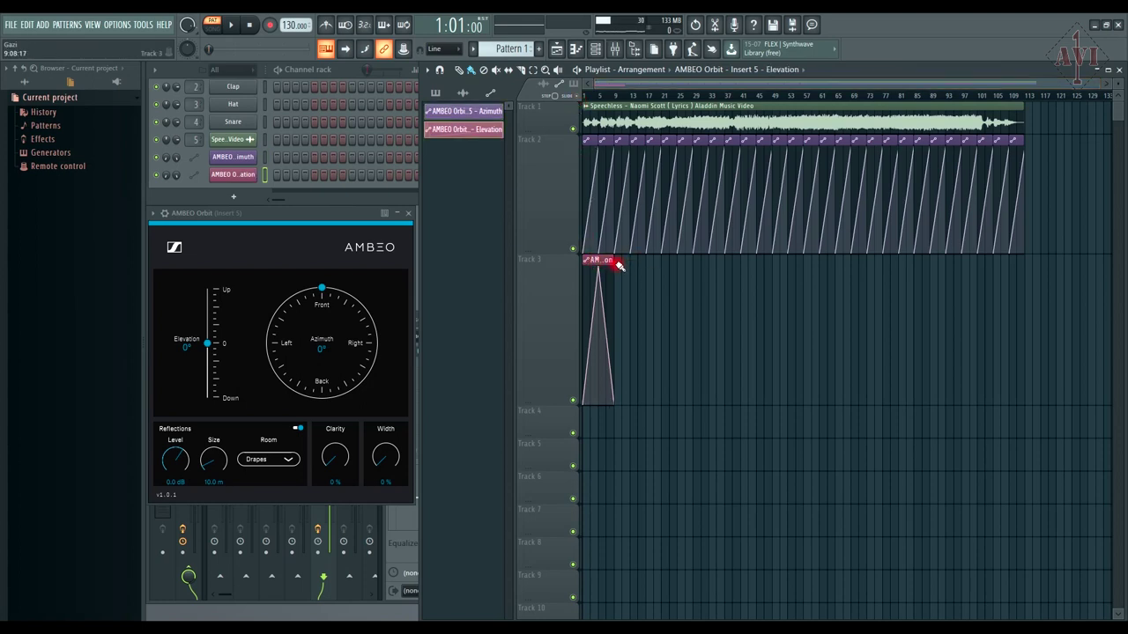
pyautogui.click(619, 266)
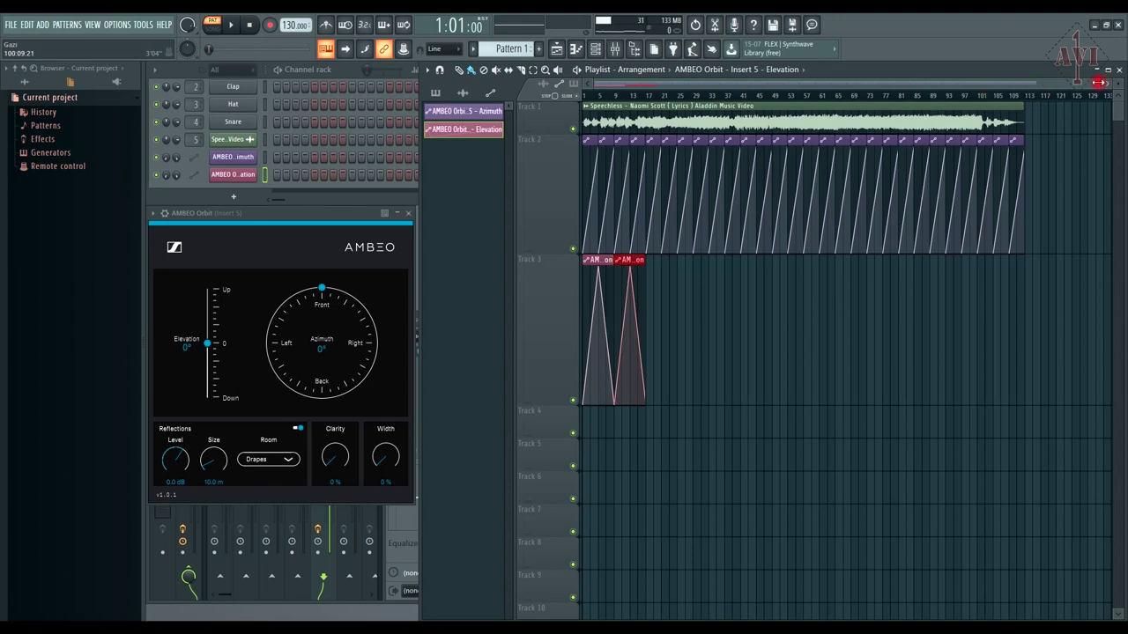
pyautogui.moveTo(1097, 82); pyautogui.dragTo(760, 101)
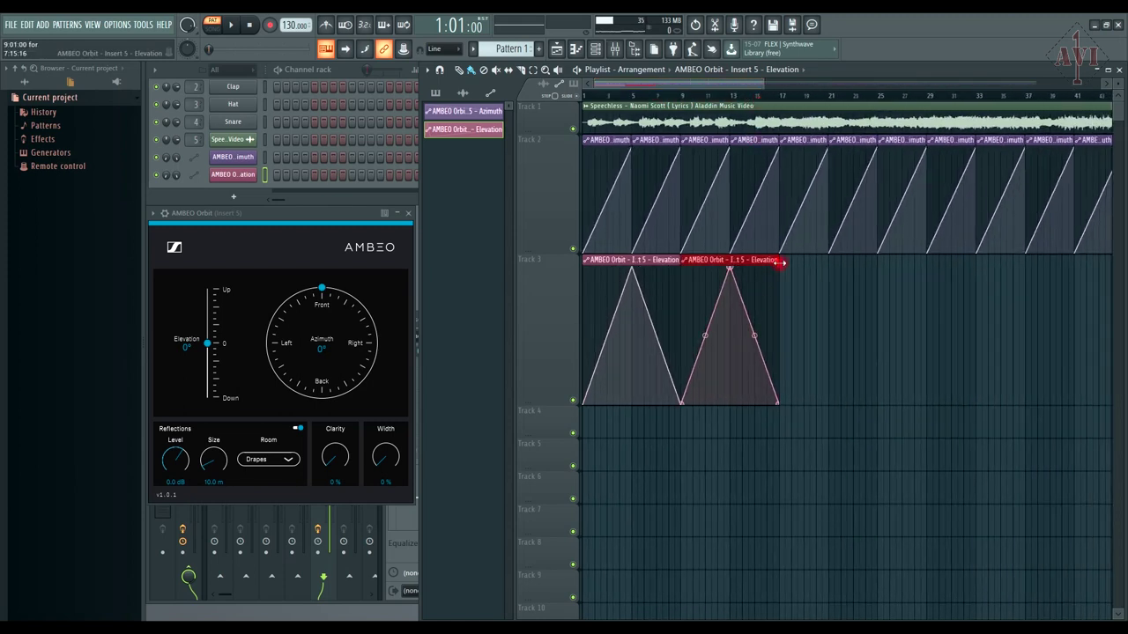
pyautogui.moveTo(784, 264)
pyautogui.mouseDown()
pyautogui.moveTo(1108, 264)
pyautogui.moveTo(1124, 296)
pyautogui.moveTo(953, 263)
pyautogui.mouseUp()
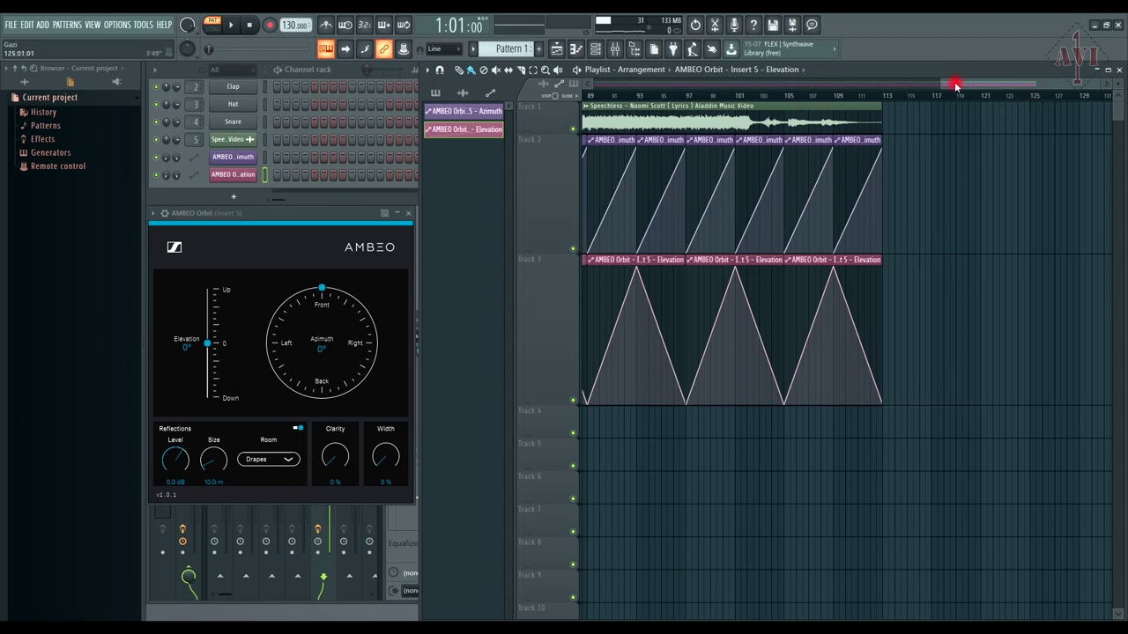
pyautogui.moveTo(942, 83); pyautogui.dragTo(579, 106)
# Play the song and raise AMBEO Orbit's Clarity to 24% and Width to 9%.
pyautogui.press('space')
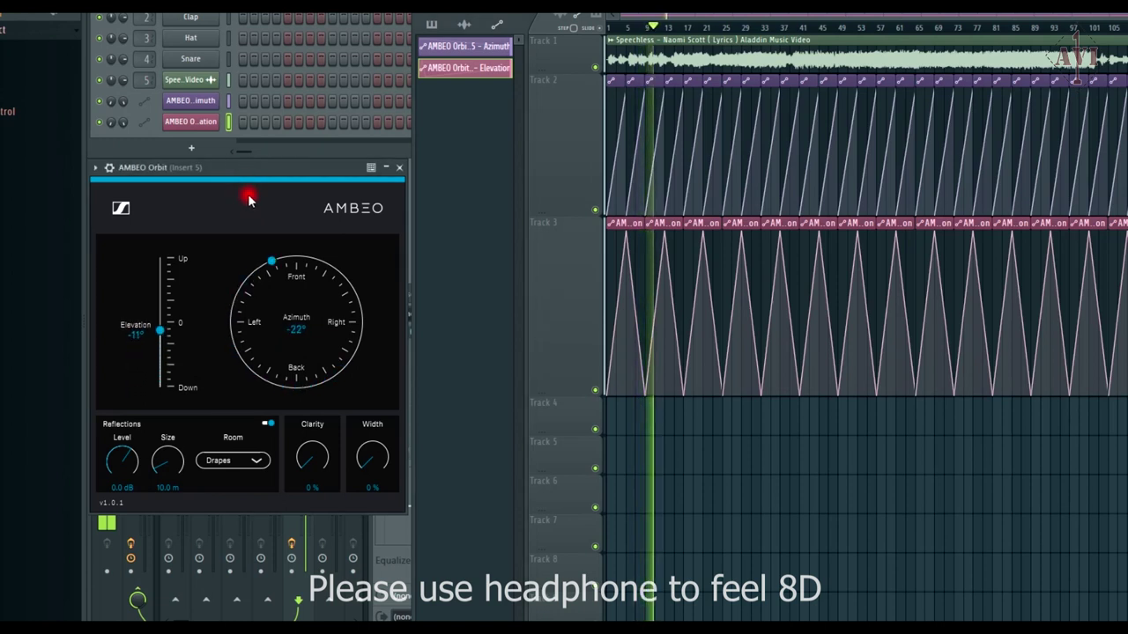
pyautogui.moveTo(302, 470)
pyautogui.mouseDown()
pyautogui.moveTo(294, 452)
pyautogui.moveTo(352, 473)
pyautogui.moveTo(367, 461)
pyautogui.moveTo(298, 463)
pyautogui.moveTo(297, 452)
pyautogui.mouseUp()
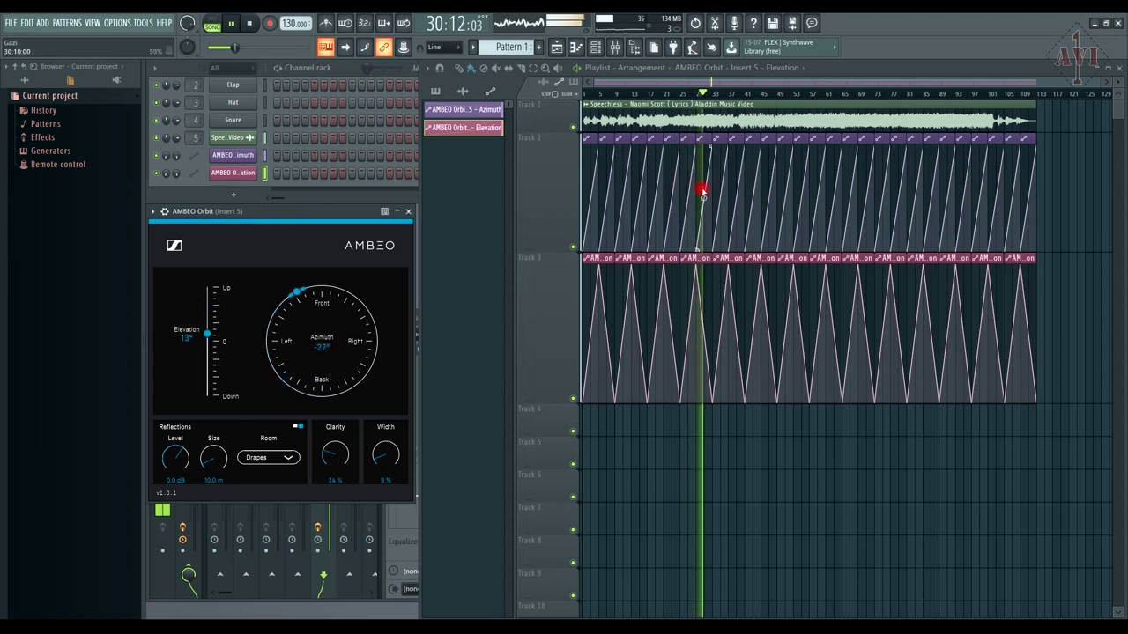
# Switch AMBEO Orbit's room reflections off and on again during playback to compare the sound, and stop the song.
pyautogui.click(297, 427)
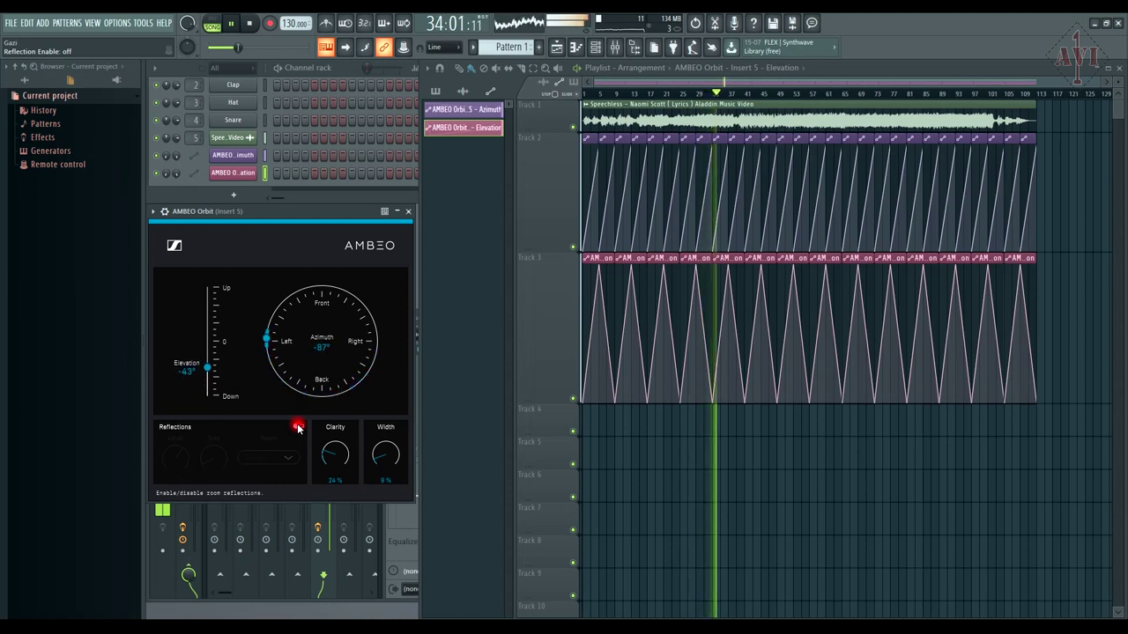
pyautogui.click(297, 427)
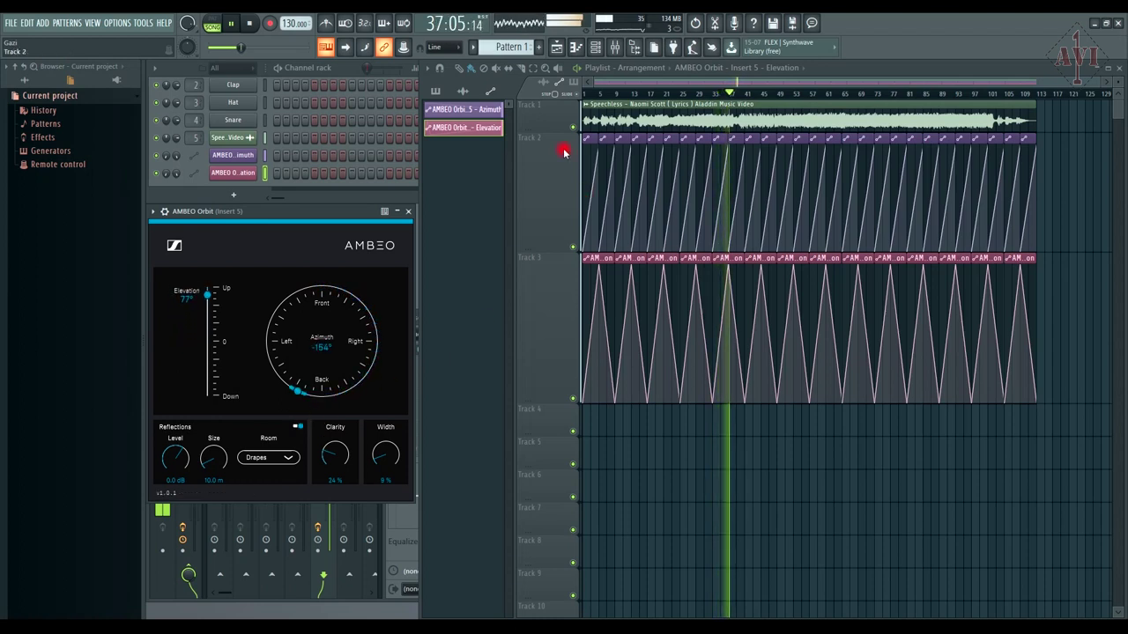
pyautogui.press('space')
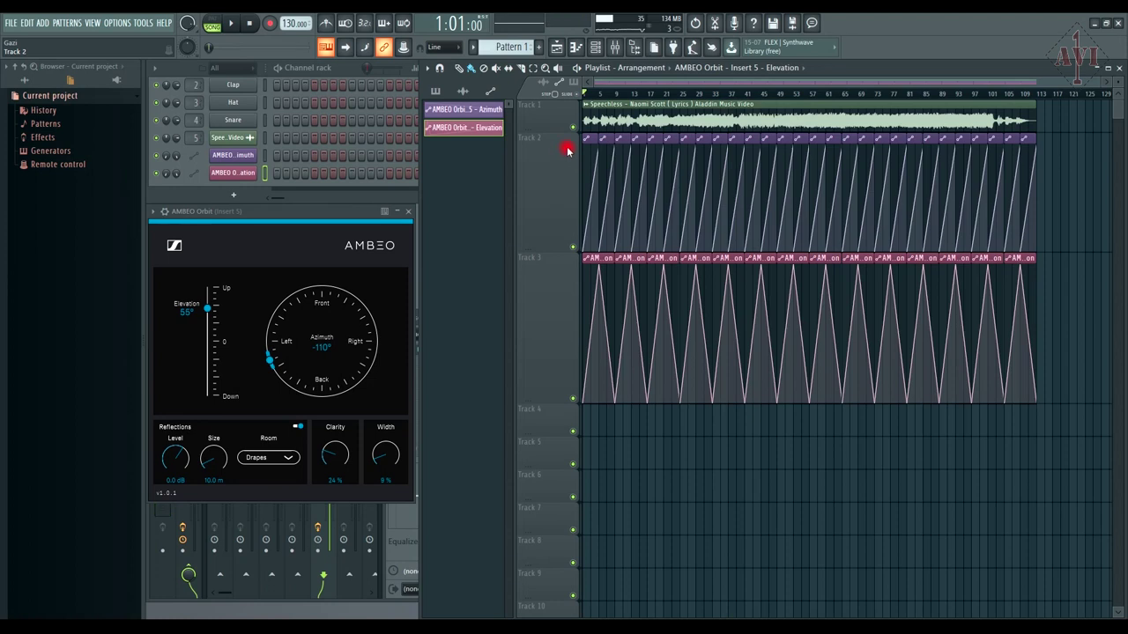
# Mute the Azimuth and Elevation automation tracks and listen to the song without the surround movement.
pyautogui.click(574, 248)
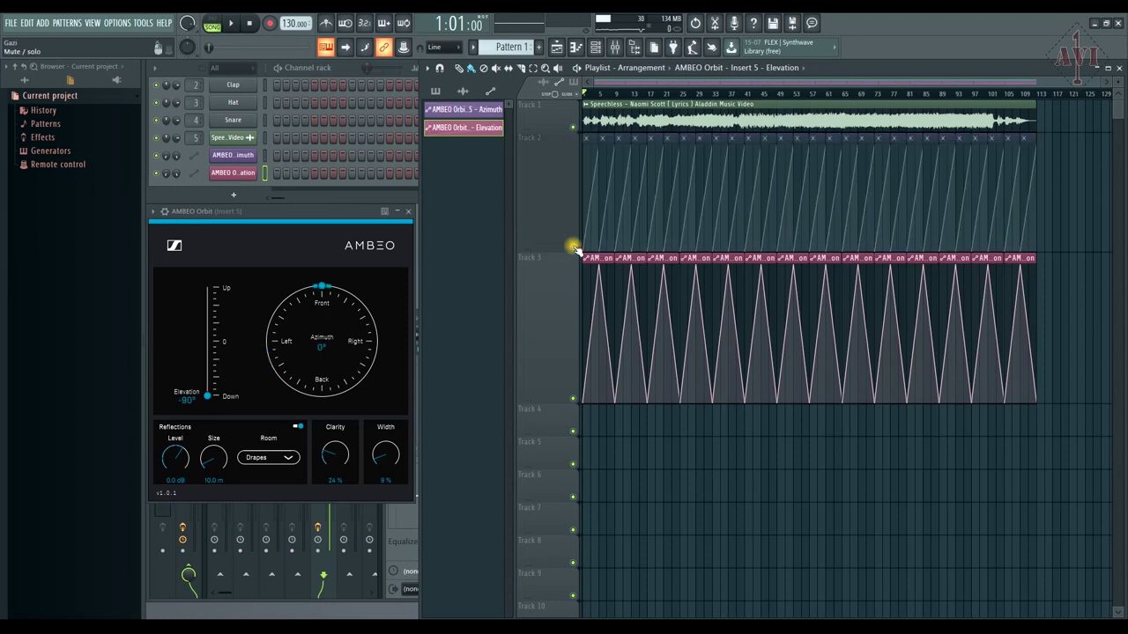
pyautogui.click(573, 399)
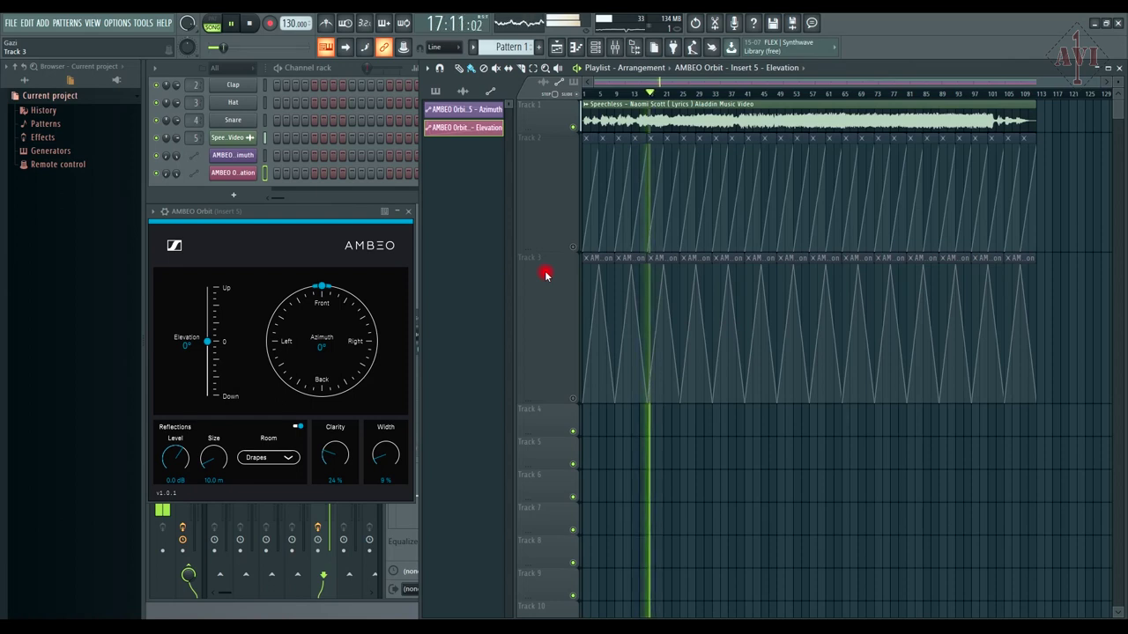
pyautogui.press('space')
# Unmute the Azimuth and Elevation tracks and play the song from the start with the surround movement.
pyautogui.click(573, 249)
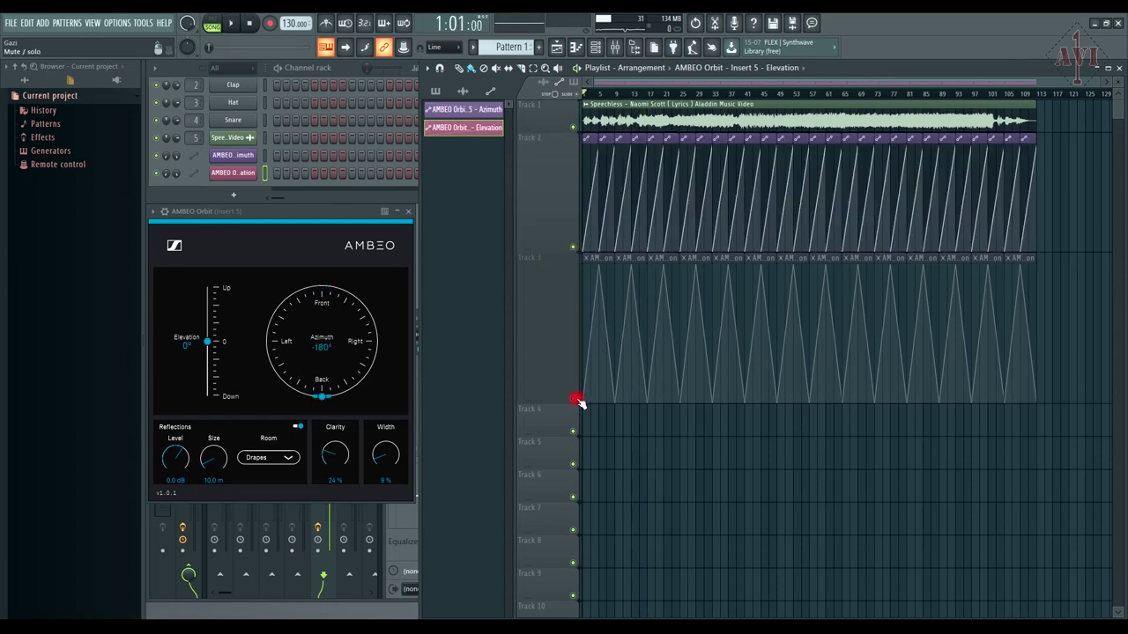
pyautogui.click(573, 399)
pyautogui.press('space')
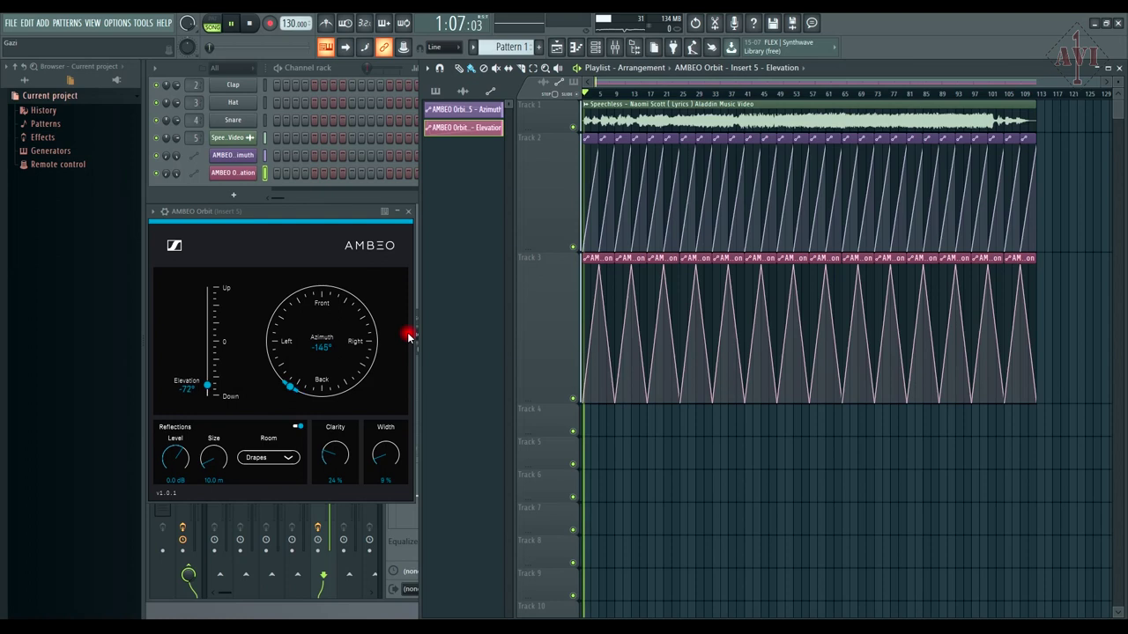